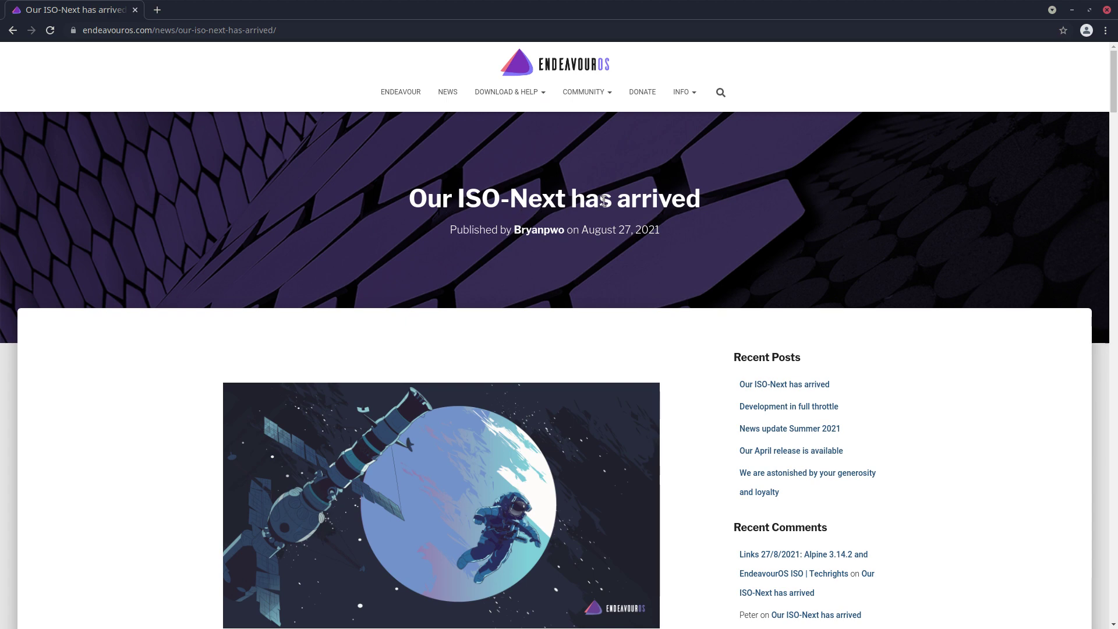
Scroll the EndeavourOS ISO-Next article down to its Calamares section, then minimise Chrome
{"action": "scroll", "coordinate": [396, 349], "scroll_direction": "down", "scroll_amount": 8}
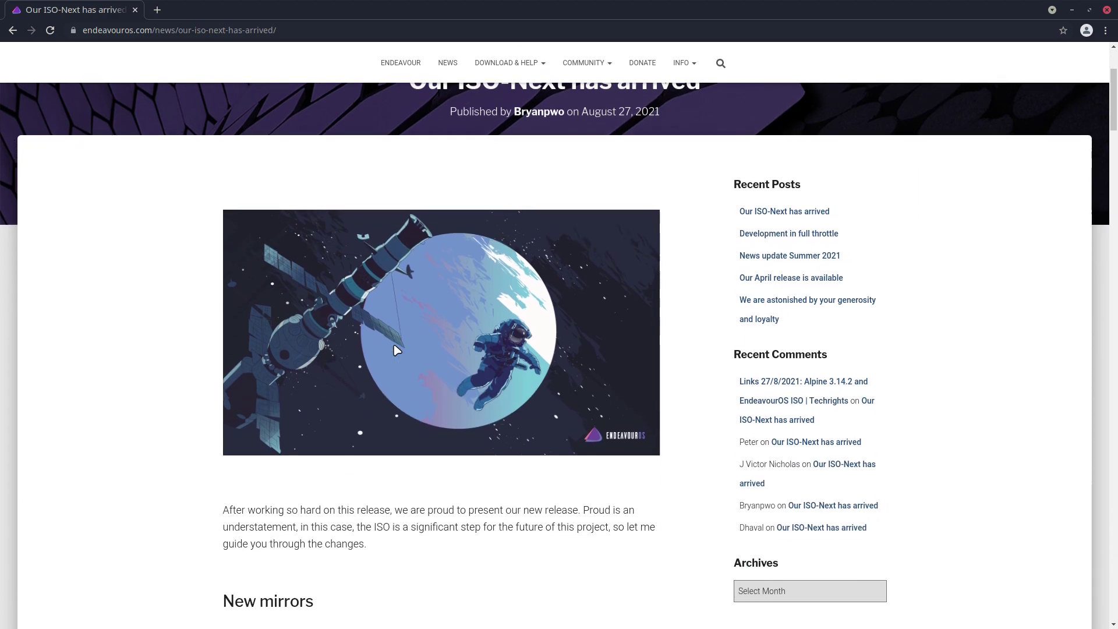
{"action": "scroll", "coordinate": [396, 349], "scroll_direction": "down", "scroll_amount": 4}
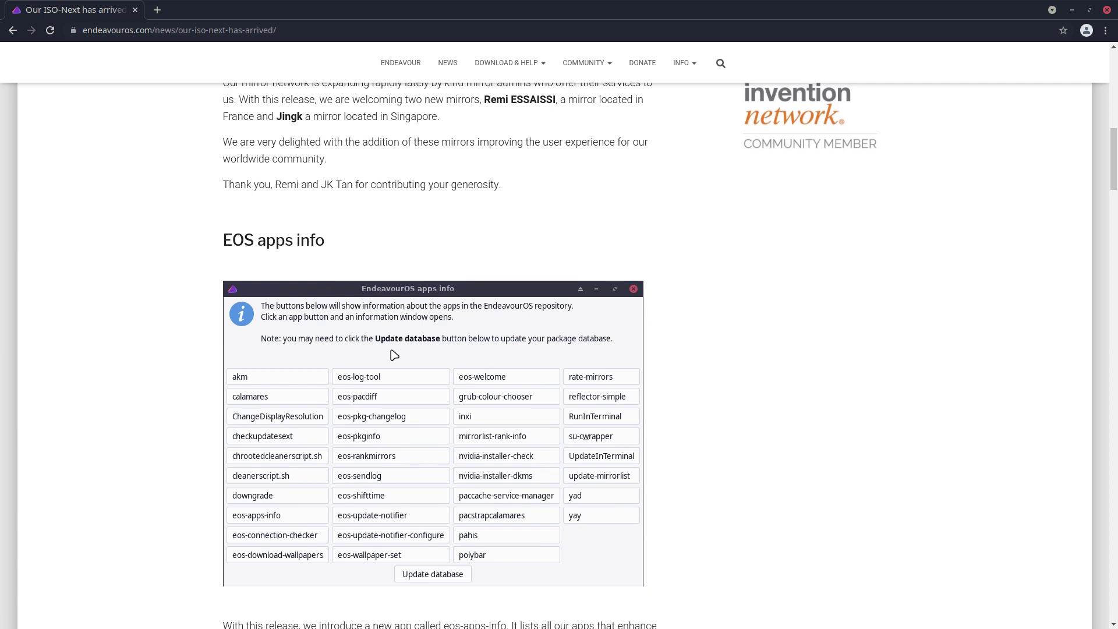
{"action": "scroll", "coordinate": [396, 350], "scroll_direction": "down", "scroll_amount": 3}
{"action": "scroll", "coordinate": [393, 353], "scroll_direction": "down", "scroll_amount": 4}
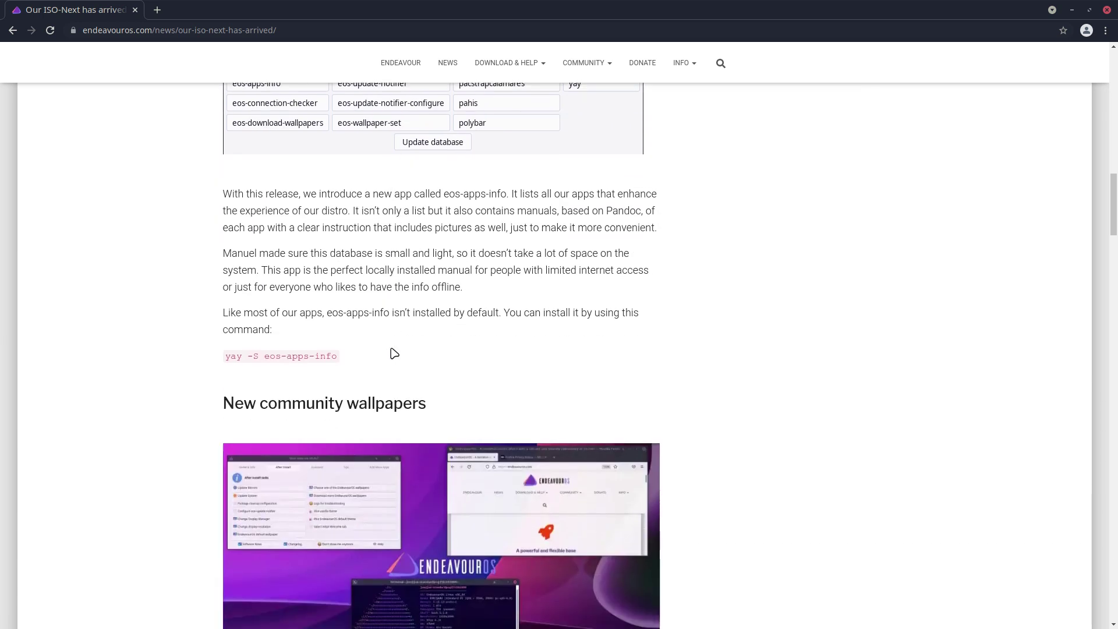
{"action": "scroll", "coordinate": [394, 353], "scroll_direction": "down", "scroll_amount": 5}
{"action": "scroll", "coordinate": [393, 353], "scroll_direction": "down", "scroll_amount": 8}
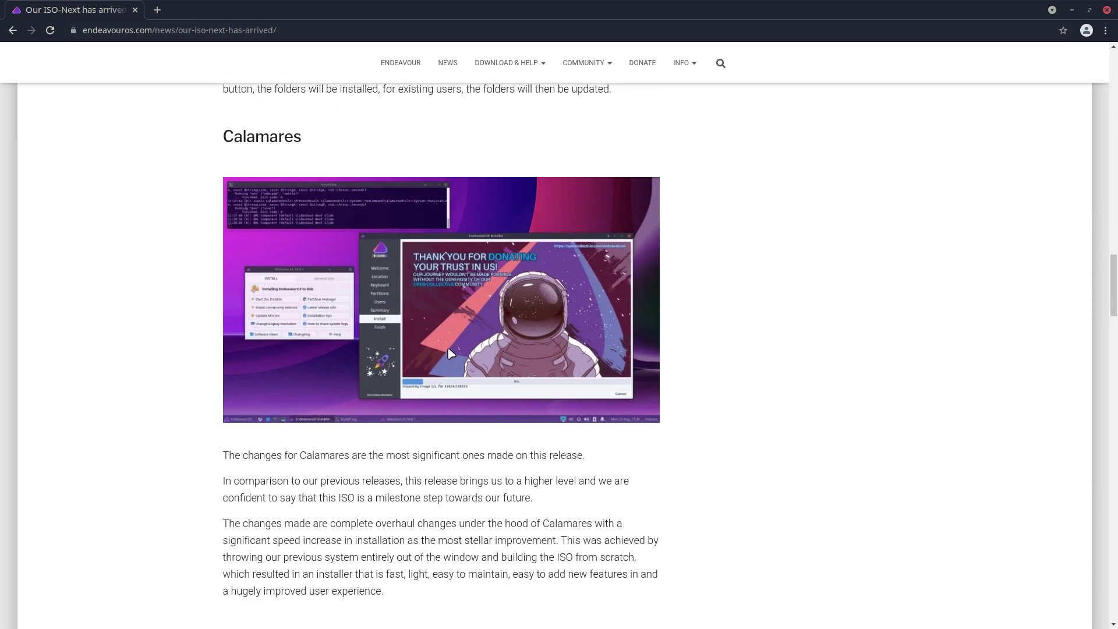
{"action": "left_click", "coordinate": [1073, 10]}
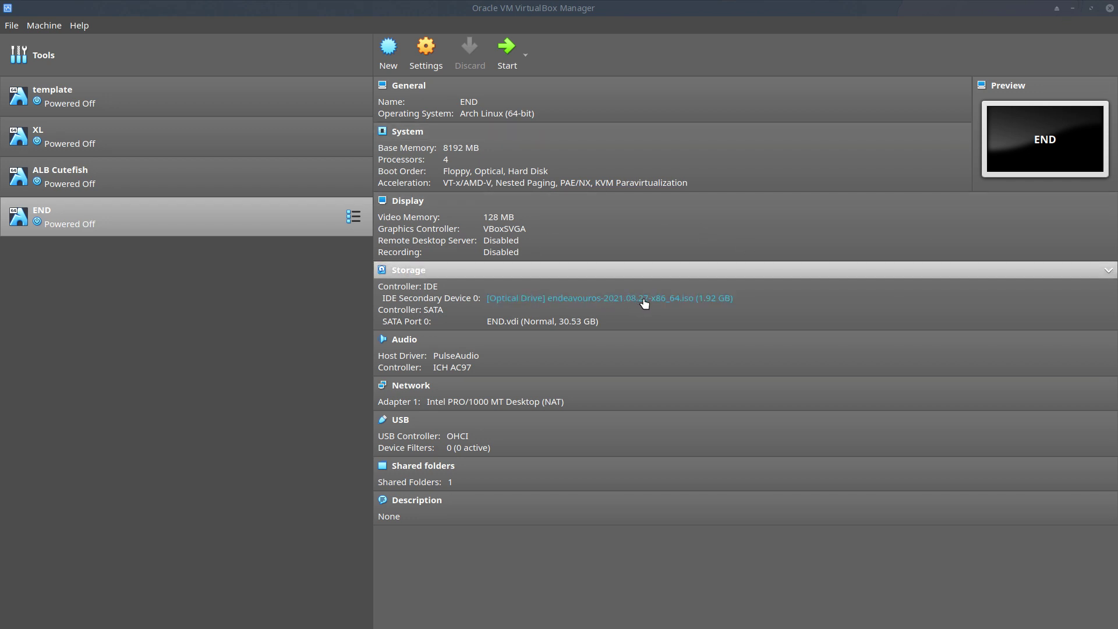
Start the END virtual machine from VirtualBox Manager
{"action": "left_click", "coordinate": [506, 52]}
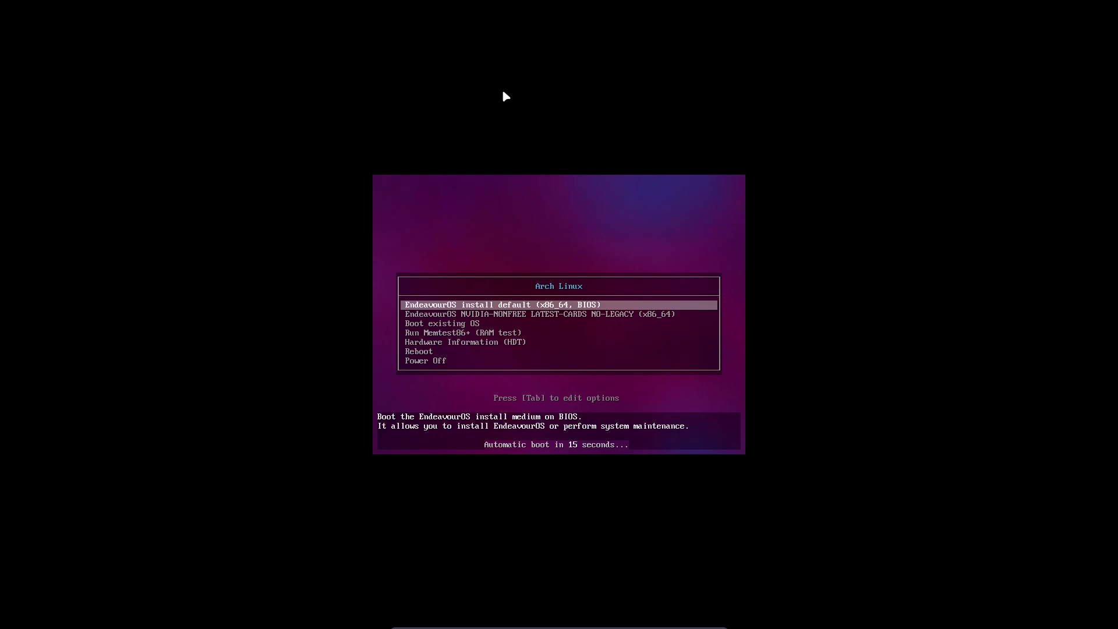
Check the NVIDIA boot entry, return to the default install entry and edit its boot options
{"action": "key", "text": "Down"}
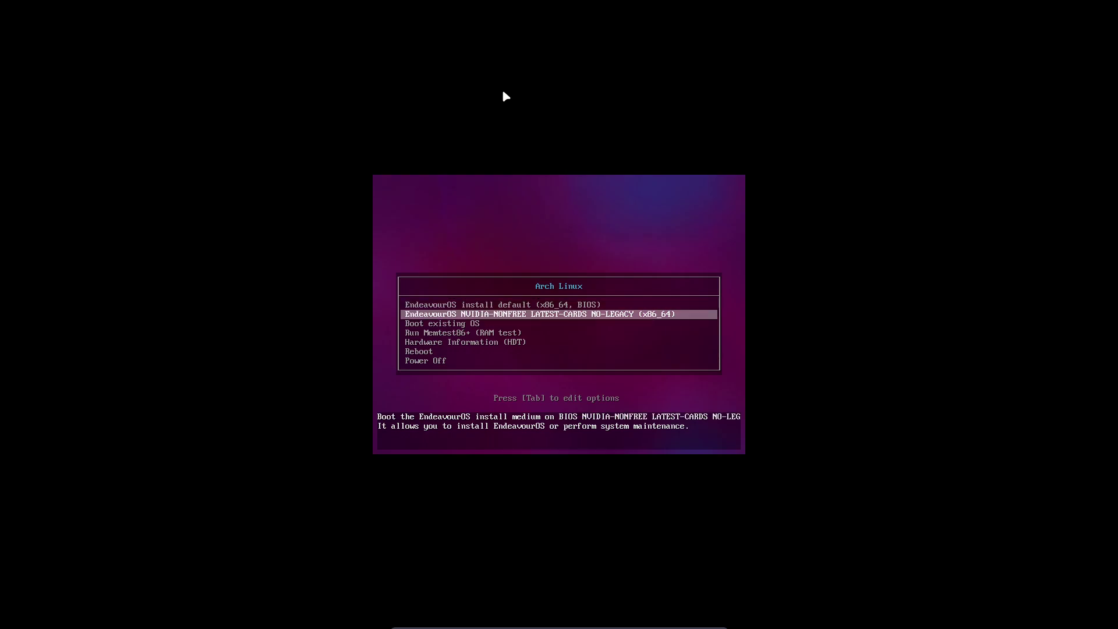
{"action": "key", "text": "Up"}
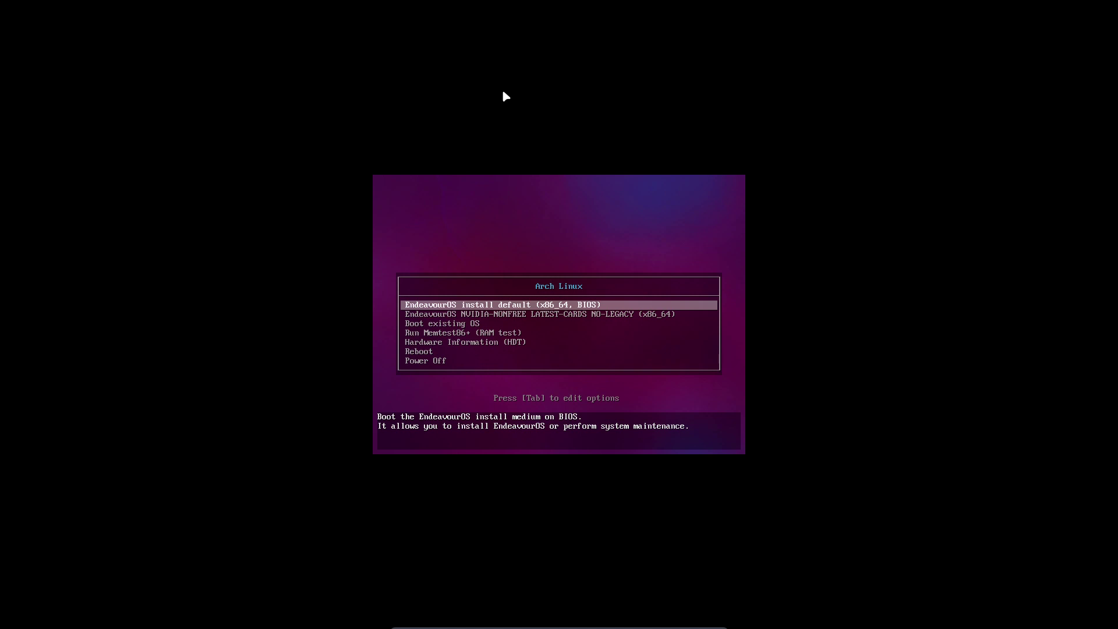
{"action": "key", "text": "Down"}
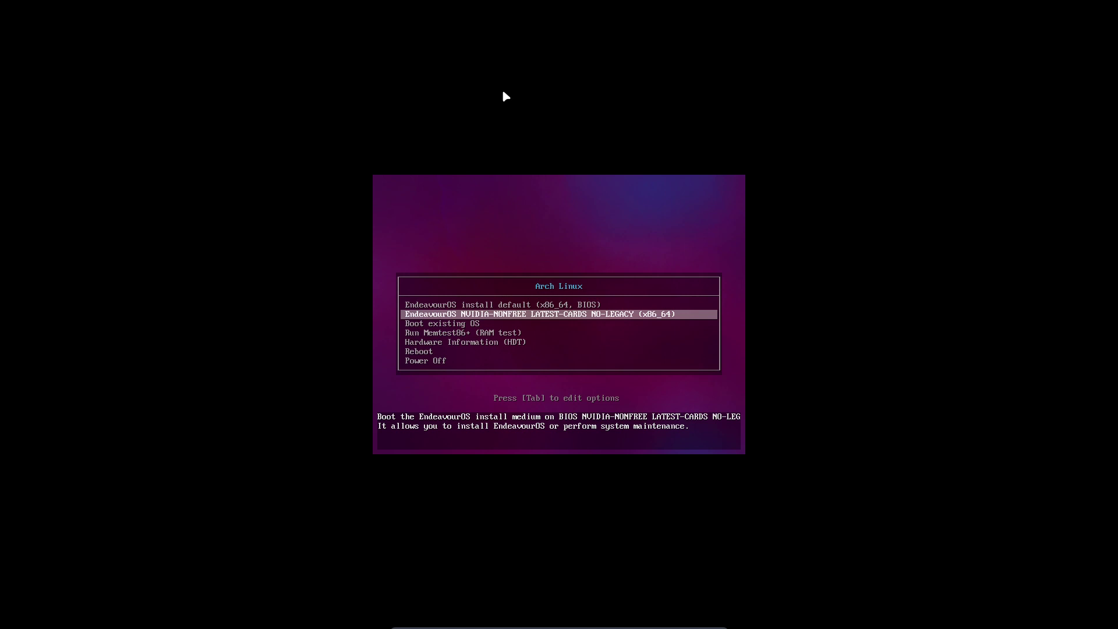
{"action": "key", "text": "Up"}
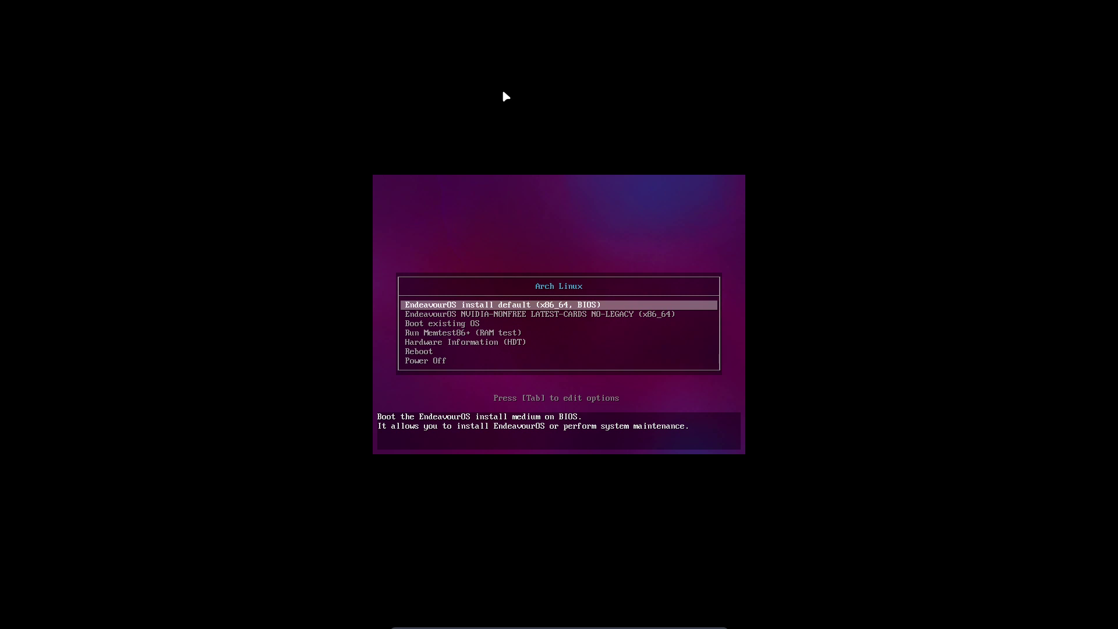
{"action": "key", "text": "Tab"}
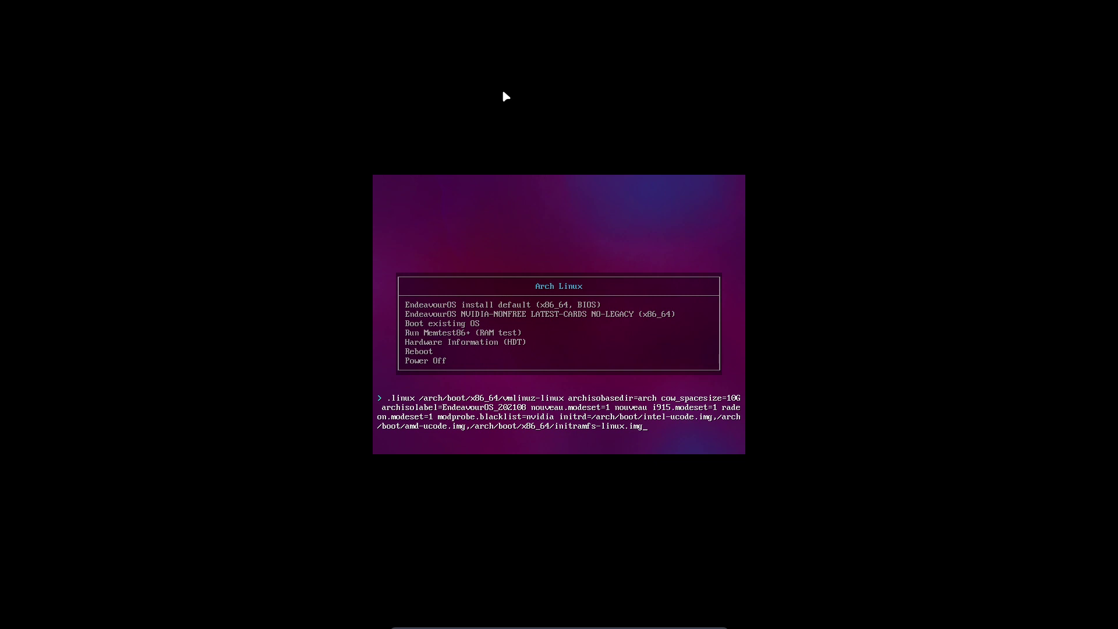
Type and erase test text in the boot options, exit unchanged, and boot the default live entry
{"action": "type", "text": "sdlkjsdflkjsdflkj"}
{"action": "key", "text": "BackSpace"}
{"action": "key", "text": "BackSpace"}
{"action": "key", "text": "BackSpace"}
{"action": "key", "text": "BackSpace"}
{"action": "key", "text": "BackSpace"}
{"action": "key", "text": "BackSpace"}
{"action": "key", "text": "BackSpace"}
{"action": "key", "text": "BackSpace"}
{"action": "key", "text": "BackSpace"}
{"action": "key", "text": "BackSpace"}
{"action": "key", "text": "BackSpace"}
{"action": "key", "text": "BackSpace"}
{"action": "key", "text": "BackSpace"}
{"action": "key", "text": "BackSpace"}
{"action": "key", "text": "BackSpace"}
{"action": "key", "text": "BackSpace"}
{"action": "key", "text": "BackSpace"}
{"action": "key", "text": "BackSpace"}
{"action": "key", "text": "Escape"}
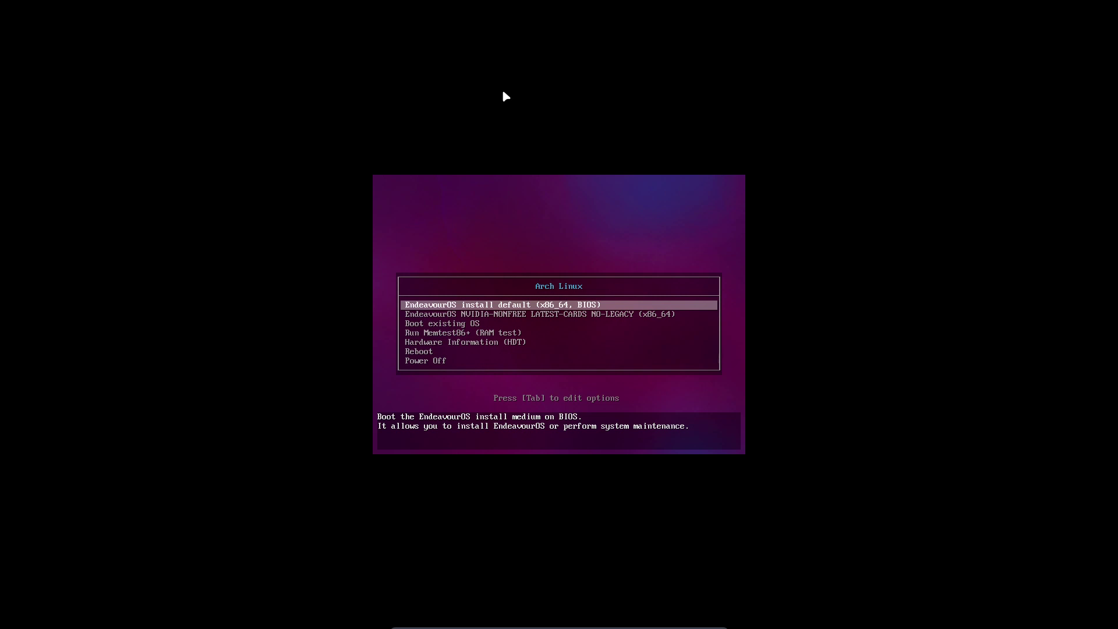
{"action": "key", "text": "Return"}
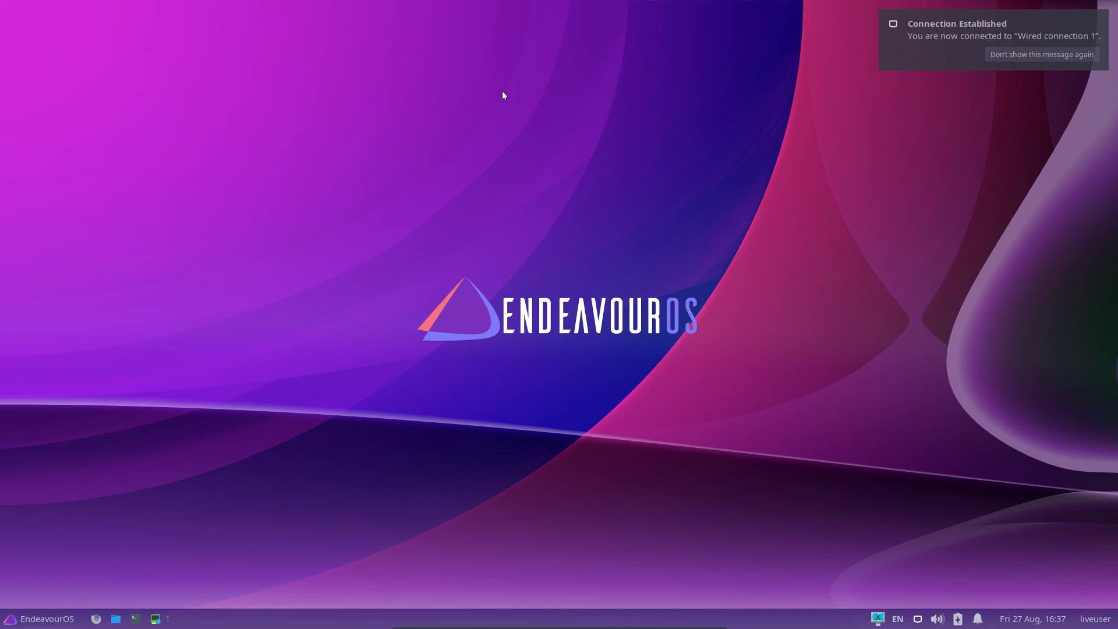
Dismiss the connection notification and nudge the Welcome window slightly up and left
{"action": "left_click", "coordinate": [1024, 54]}
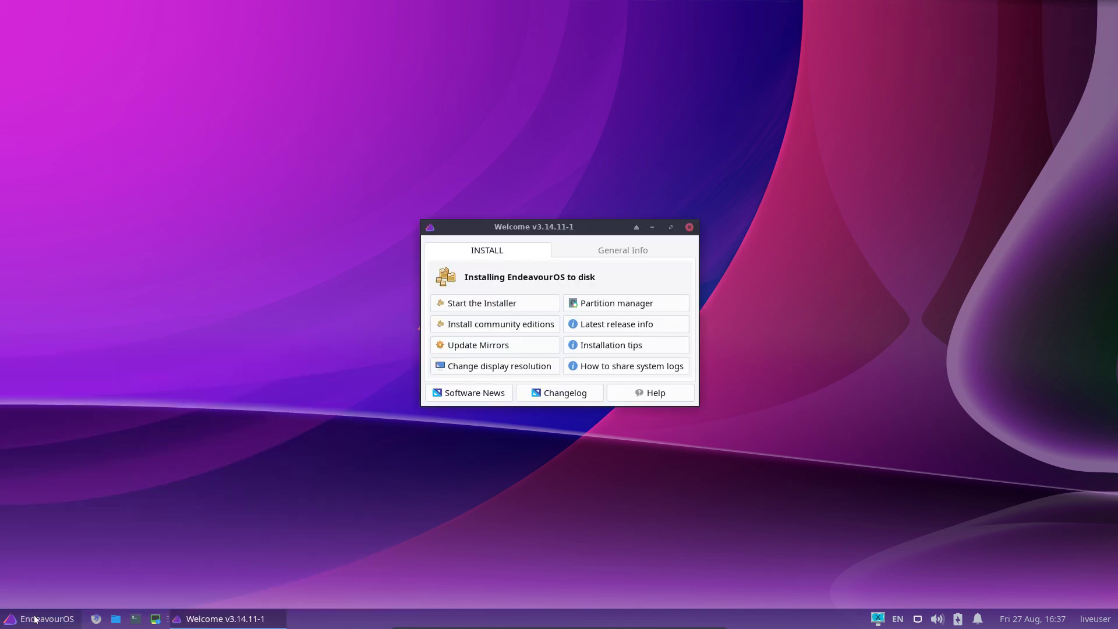
{"action": "left_click", "coordinate": [441, 444]}
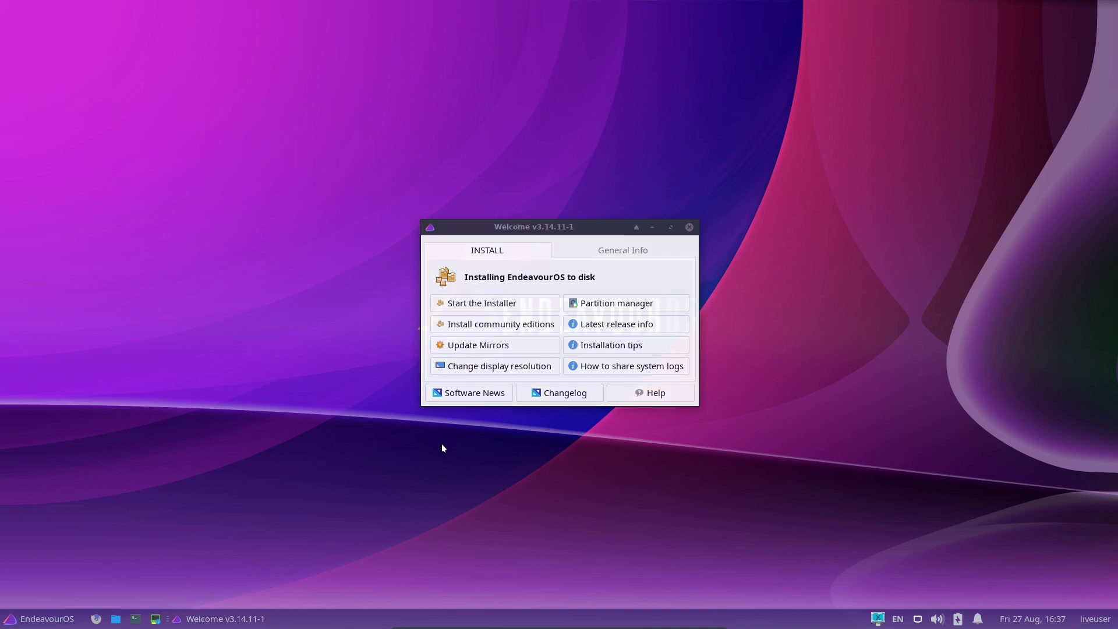
{"action": "mouse_move", "coordinate": [547, 228]}
{"action": "left_mouse_down"}
{"action": "mouse_move", "coordinate": [526, 217]}
{"action": "mouse_move", "coordinate": [561, 228]}
{"action": "mouse_move", "coordinate": [551, 229]}
{"action": "left_mouse_up"}
{"action": "left_click", "coordinate": [516, 466]}
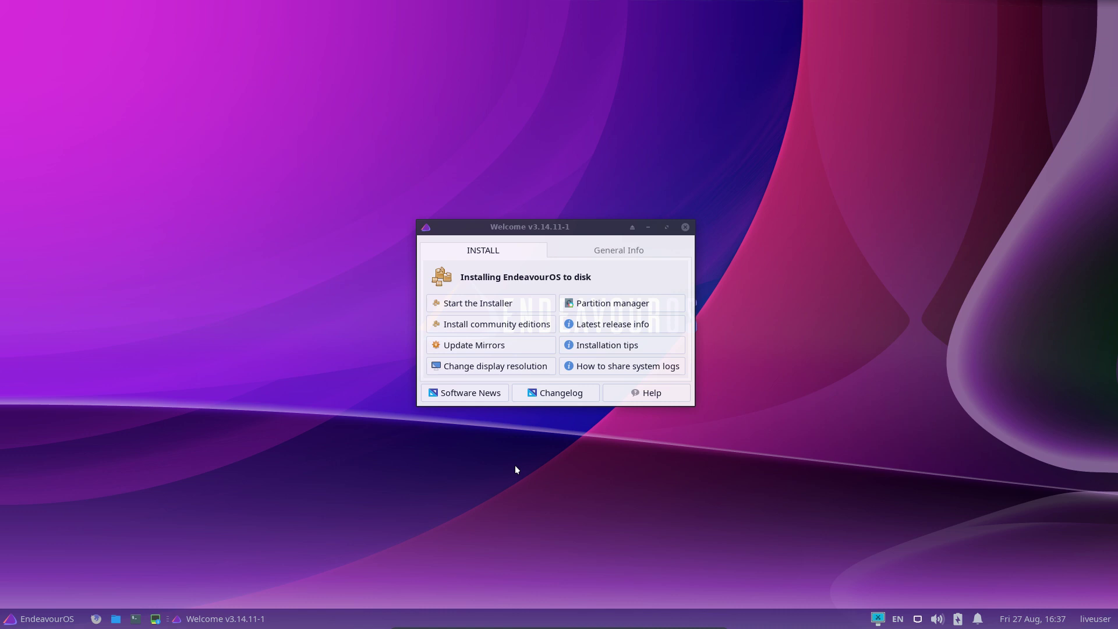
{"action": "left_click", "coordinate": [506, 280]}
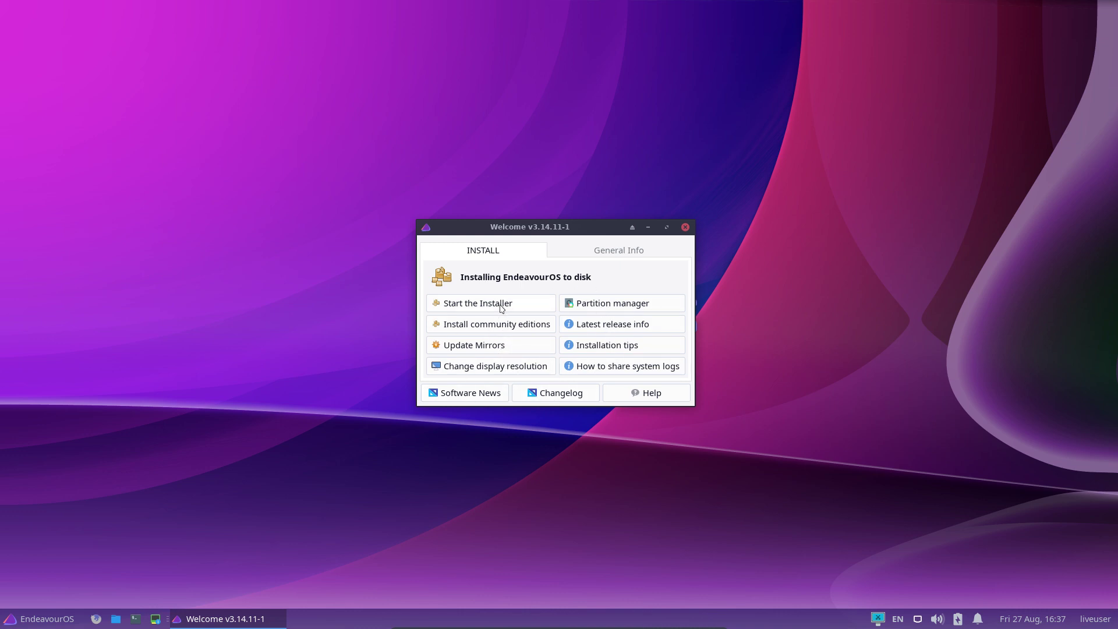
Glance at General Info, return to INSTALL, and start the installer
{"action": "left_click", "coordinate": [615, 251]}
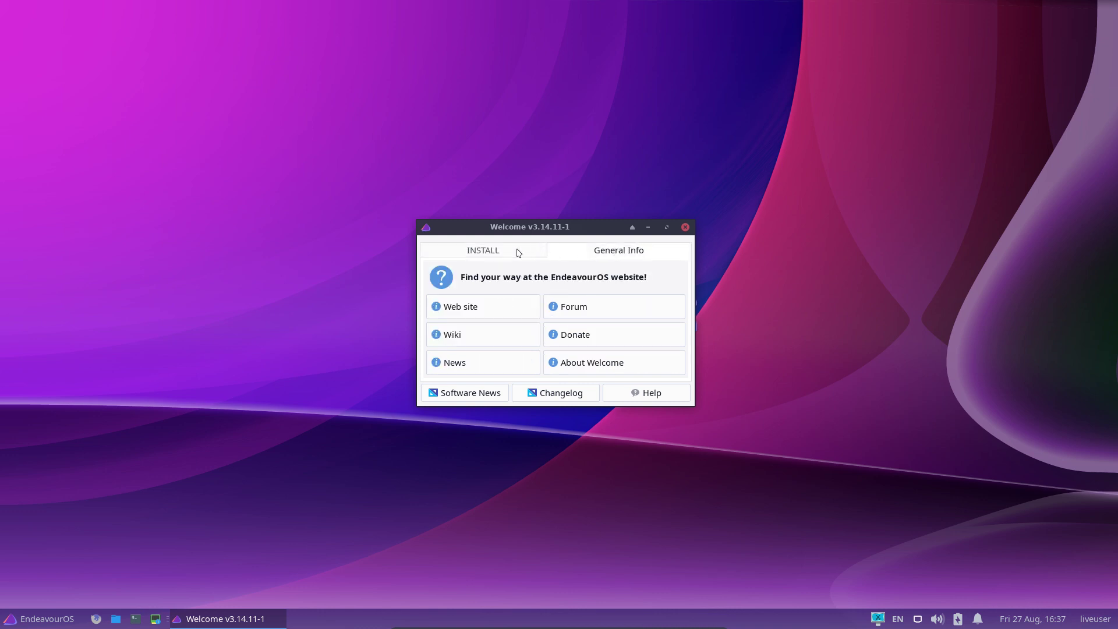
{"action": "left_click", "coordinate": [487, 253]}
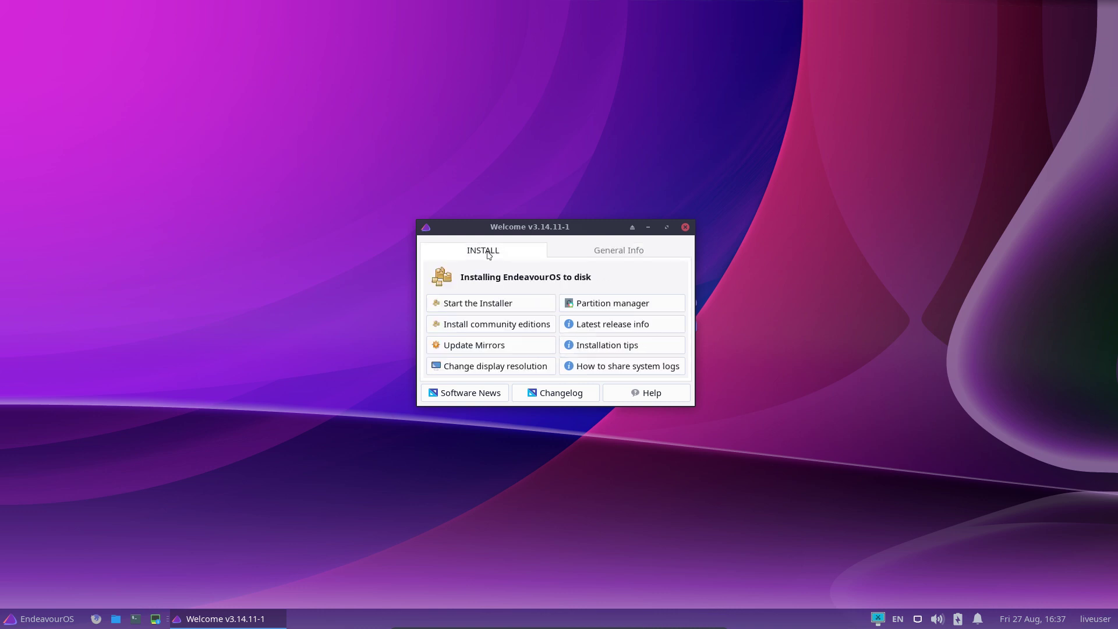
{"action": "left_click", "coordinate": [489, 303]}
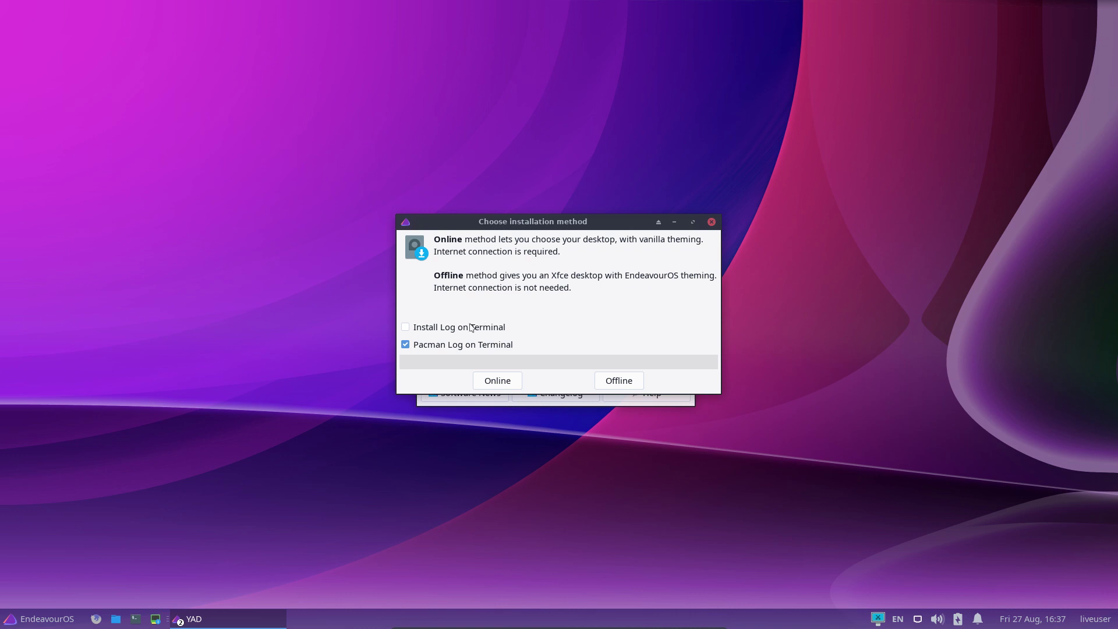
Leave Install Log on Terminal off and choose the Offline installation method
{"action": "left_click", "coordinate": [470, 327]}
{"action": "left_click", "coordinate": [52, 620]}
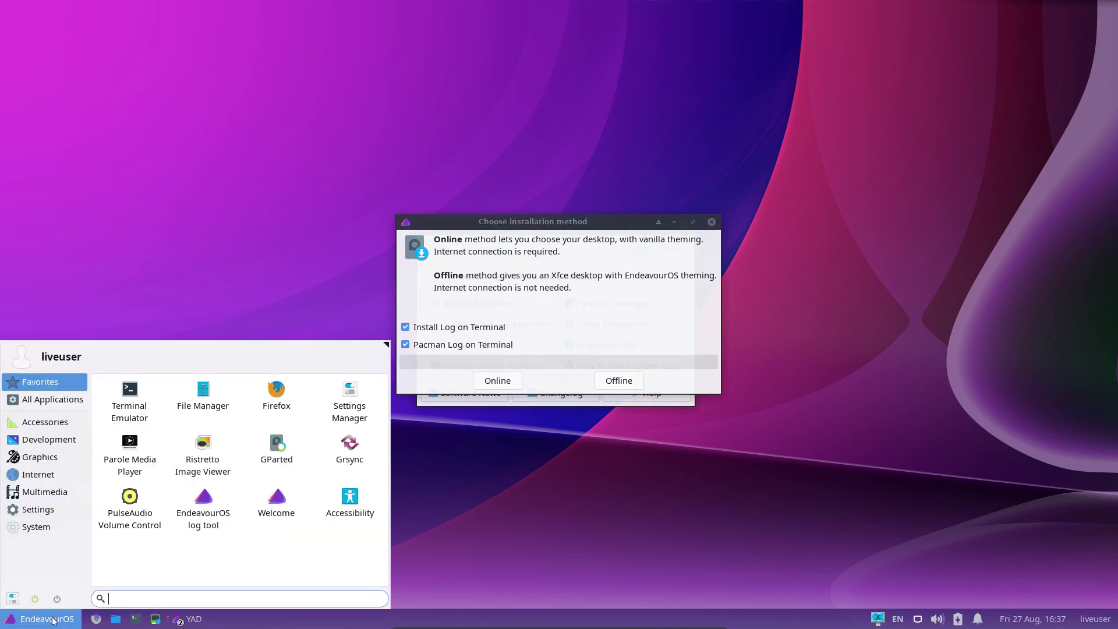
{"action": "left_click", "coordinate": [569, 334]}
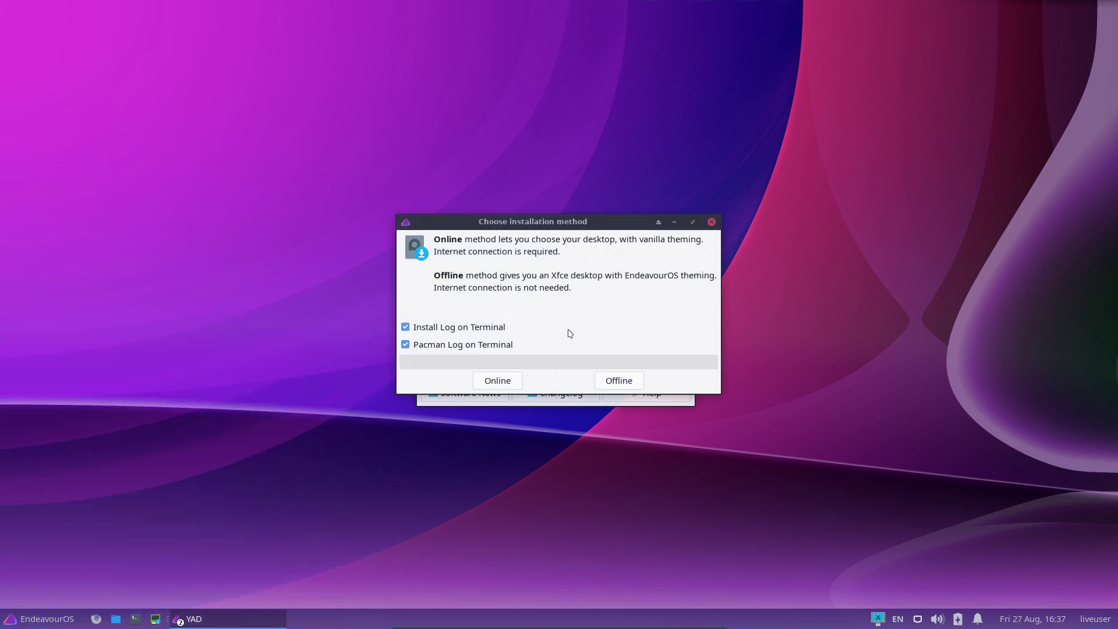
{"action": "left_click", "coordinate": [570, 333]}
{"action": "left_click", "coordinate": [627, 383]}
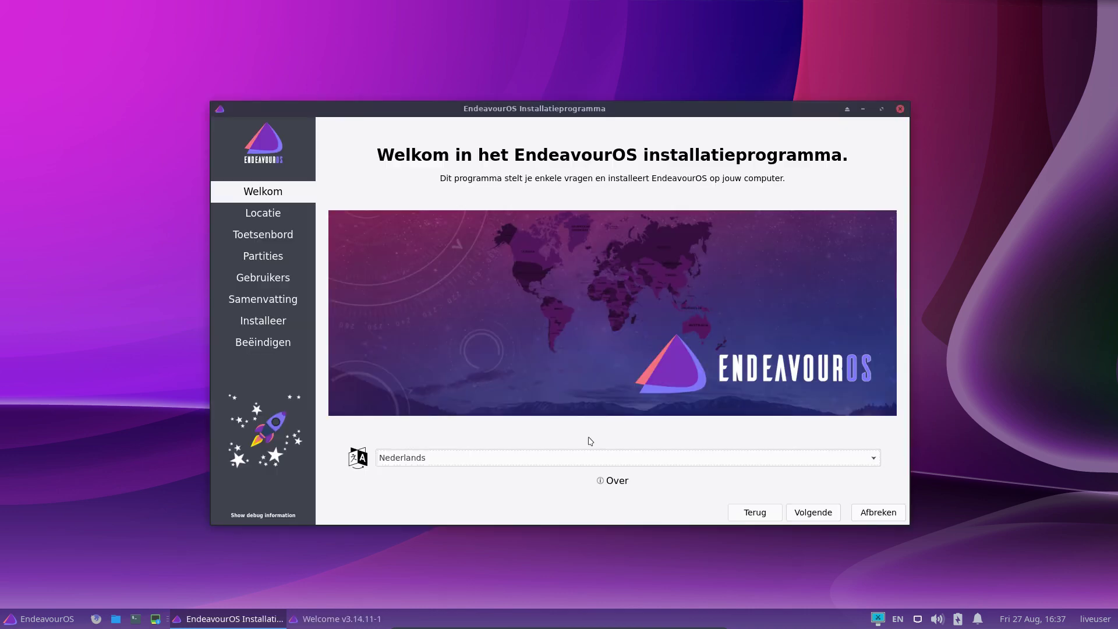
Set the installer language to American English and view the About information
{"action": "left_click", "coordinate": [526, 458]}
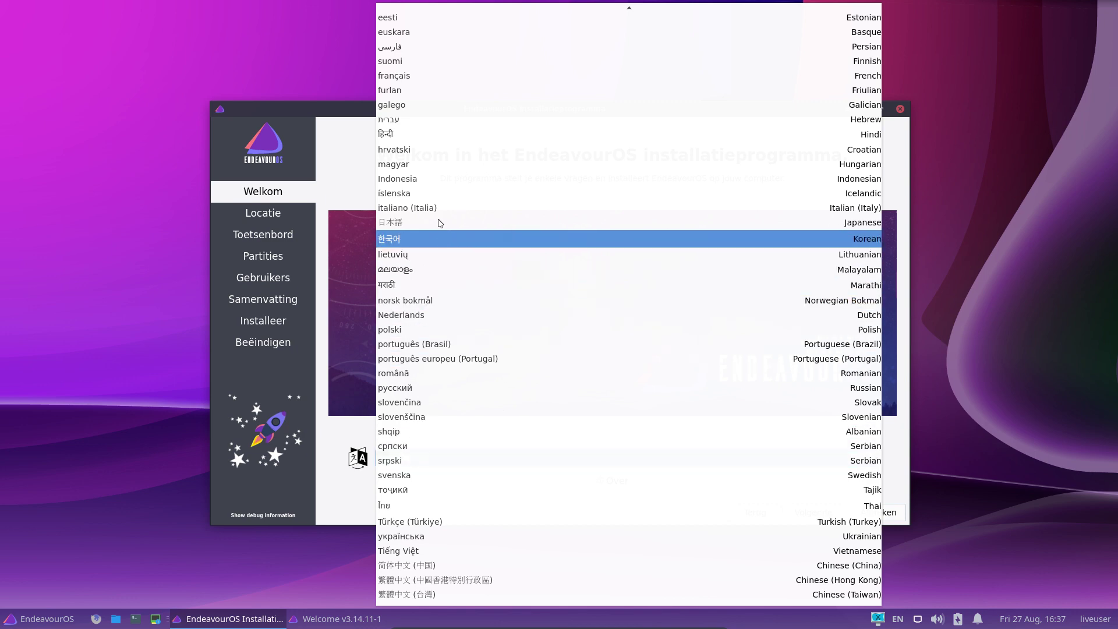
{"action": "scroll", "coordinate": [437, 142], "scroll_direction": "up", "scroll_amount": 4}
{"action": "scroll", "coordinate": [437, 141], "scroll_direction": "up", "scroll_amount": 1}
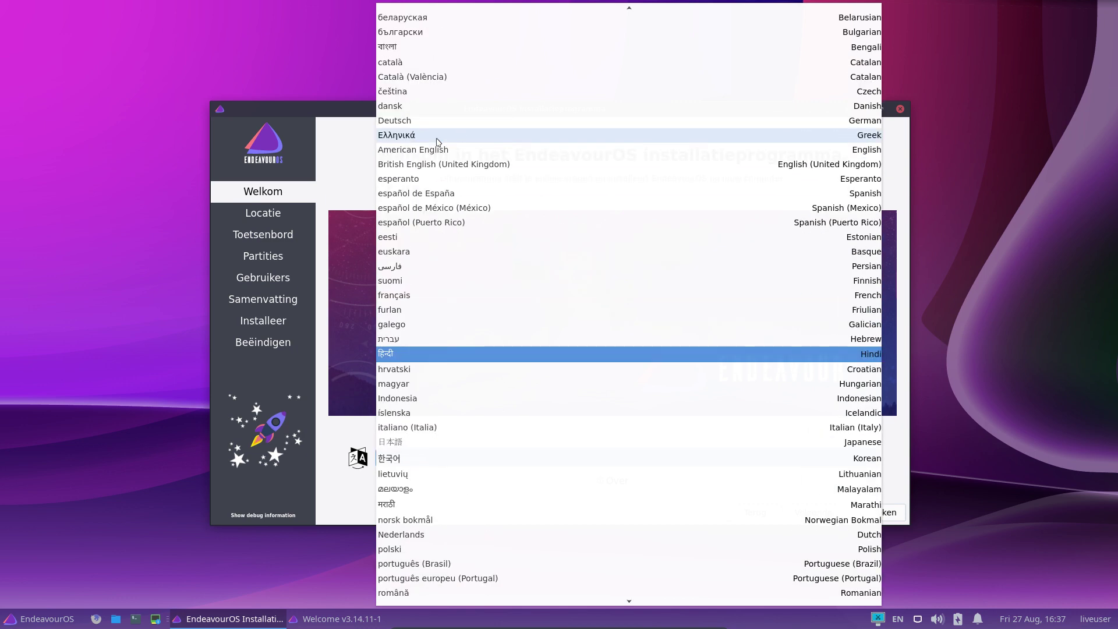
{"action": "scroll", "coordinate": [438, 142], "scroll_direction": "up", "scroll_amount": 2}
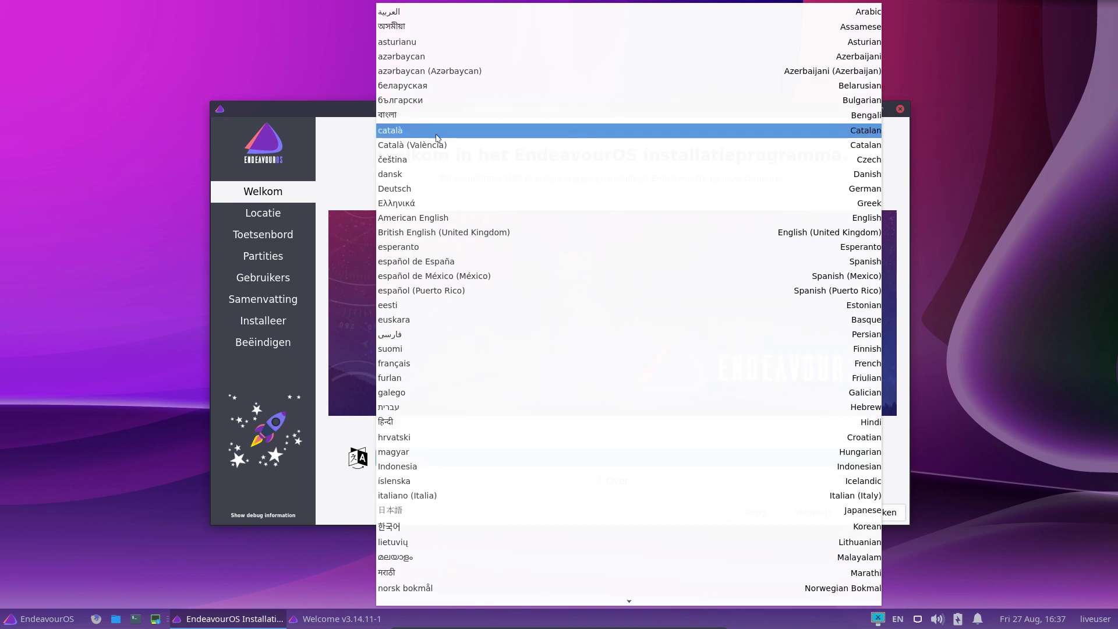
{"action": "left_click", "coordinate": [441, 218]}
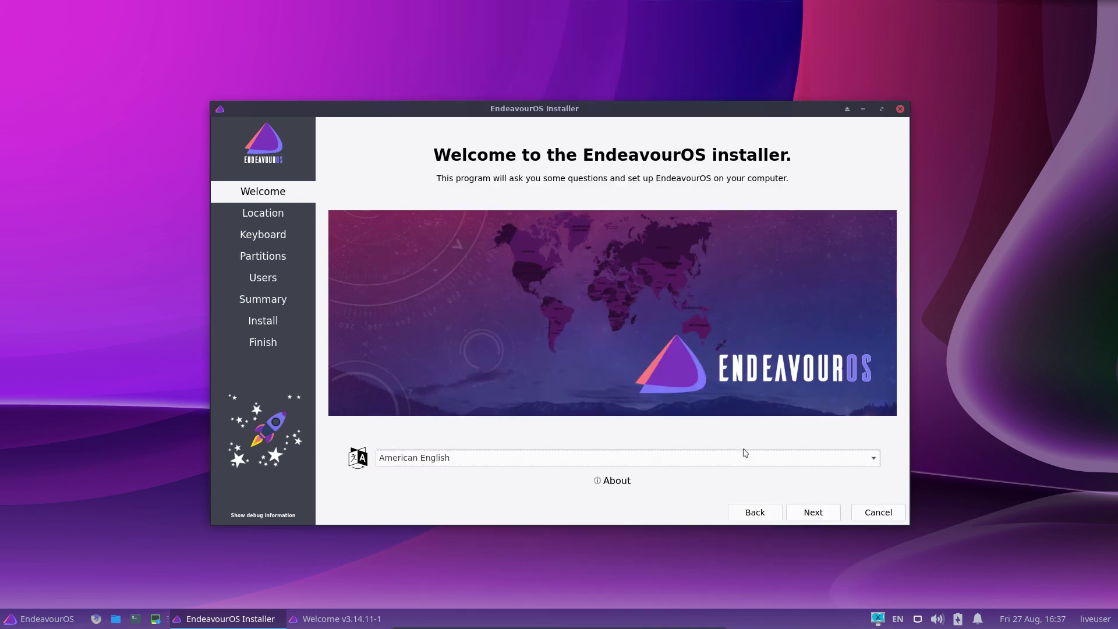
{"action": "left_click", "coordinate": [619, 481]}
{"action": "left_click", "coordinate": [568, 378]}
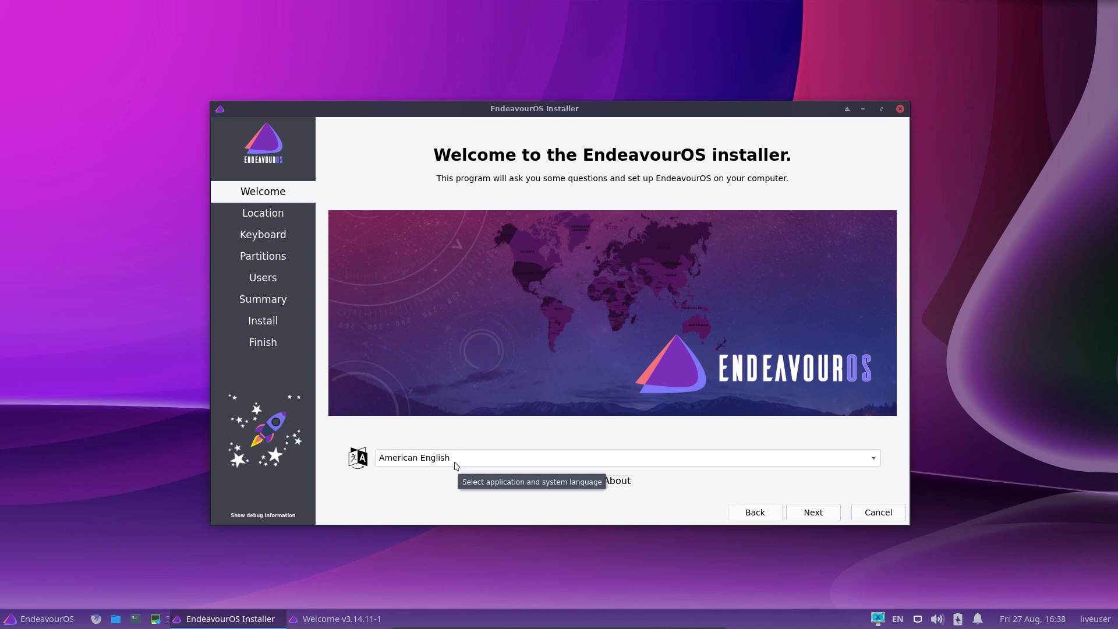
Keep American English, accept the default location, and advance to the Keyboard page
{"action": "left_click", "coordinate": [456, 458]}
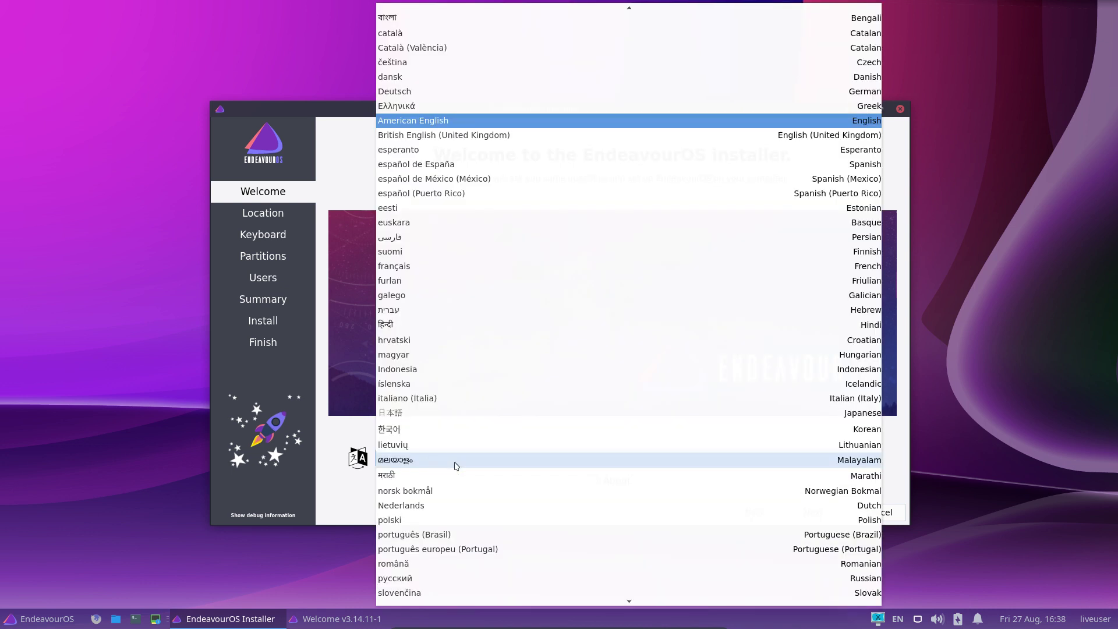
{"action": "left_click", "coordinate": [336, 474]}
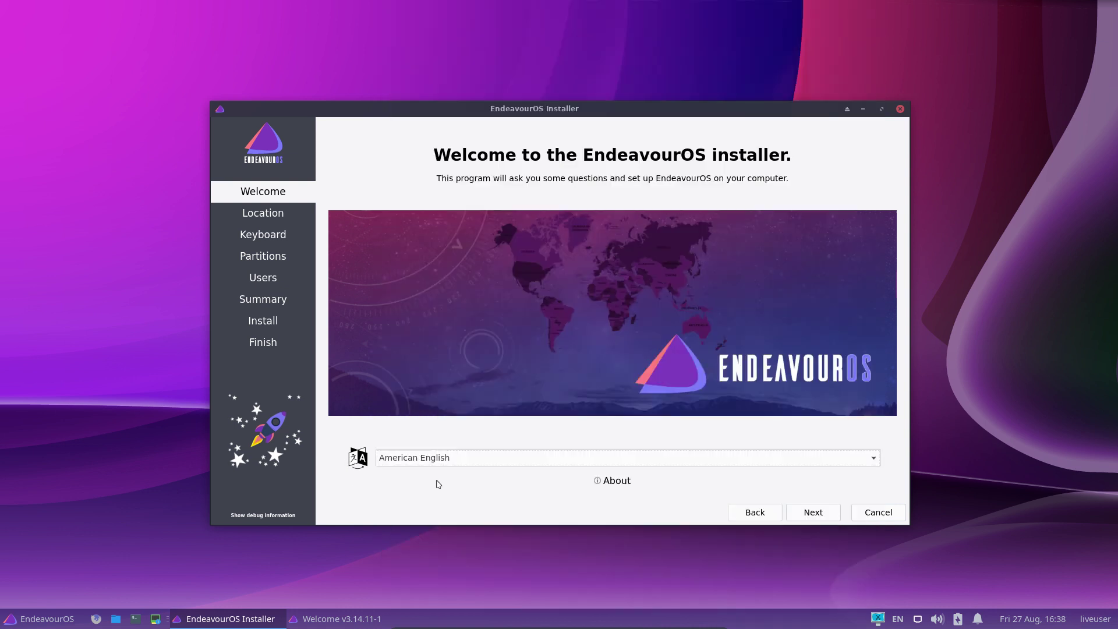
{"action": "left_click", "coordinate": [614, 481]}
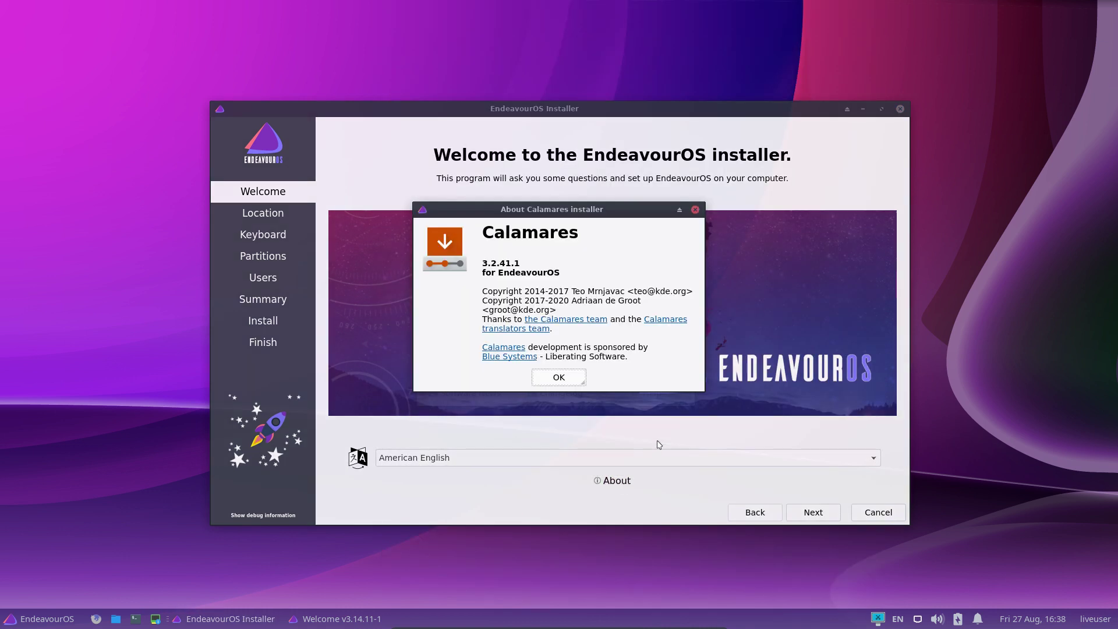
{"action": "left_click", "coordinate": [576, 381]}
{"action": "left_click", "coordinate": [813, 515]}
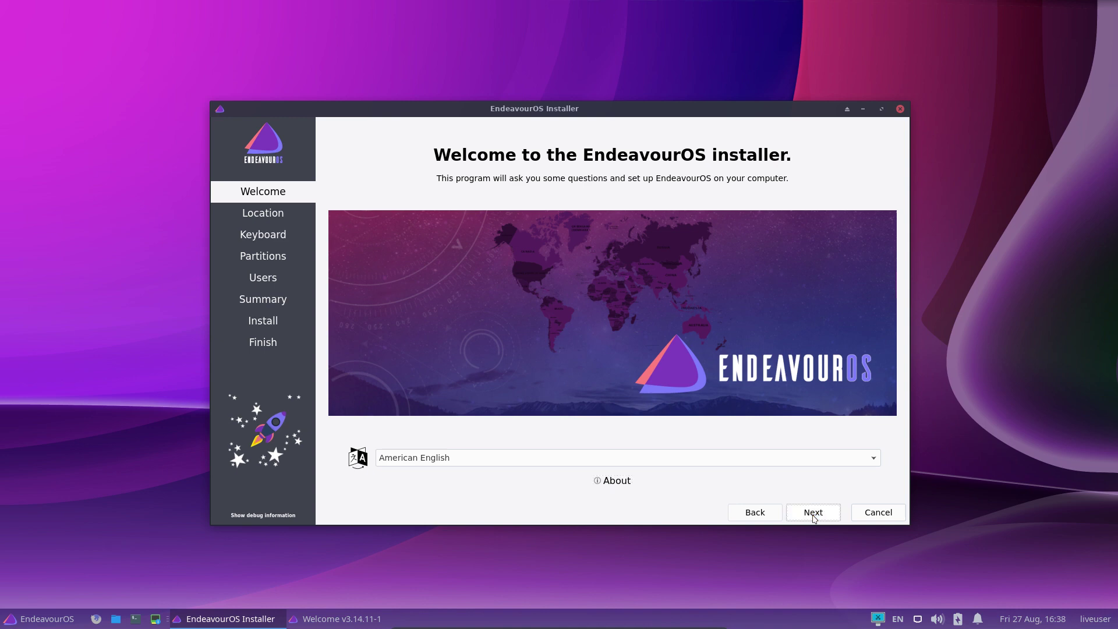
{"action": "left_click", "coordinate": [813, 515]}
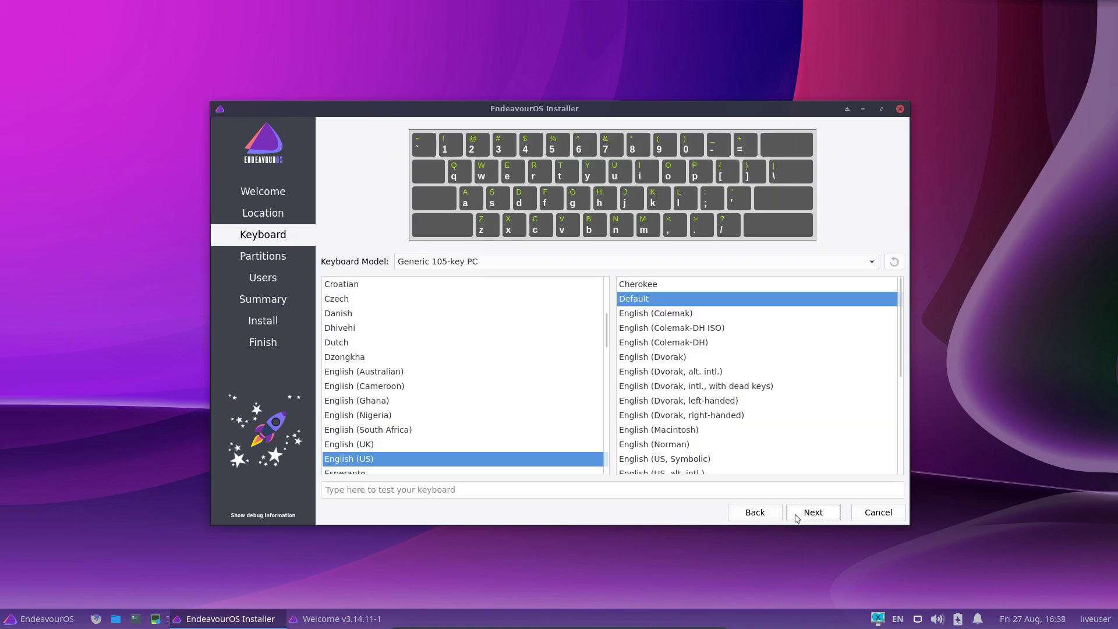
Choose the Belgian keyboard layout and continue to partitioning
{"action": "scroll", "coordinate": [391, 314], "scroll_direction": "up", "scroll_amount": 5}
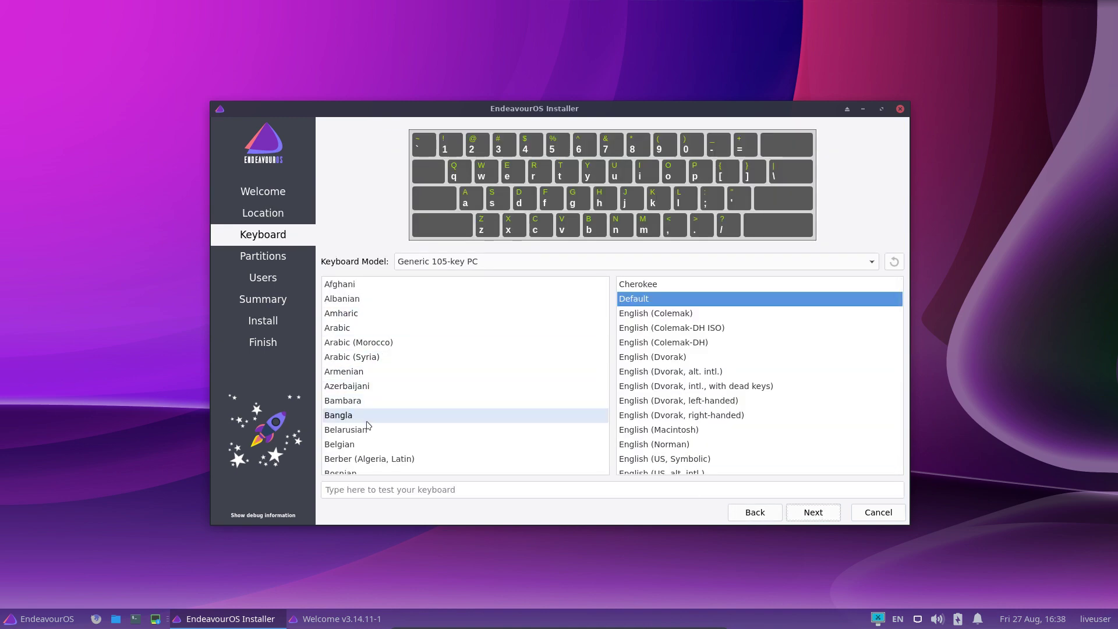
{"action": "left_click", "coordinate": [373, 445]}
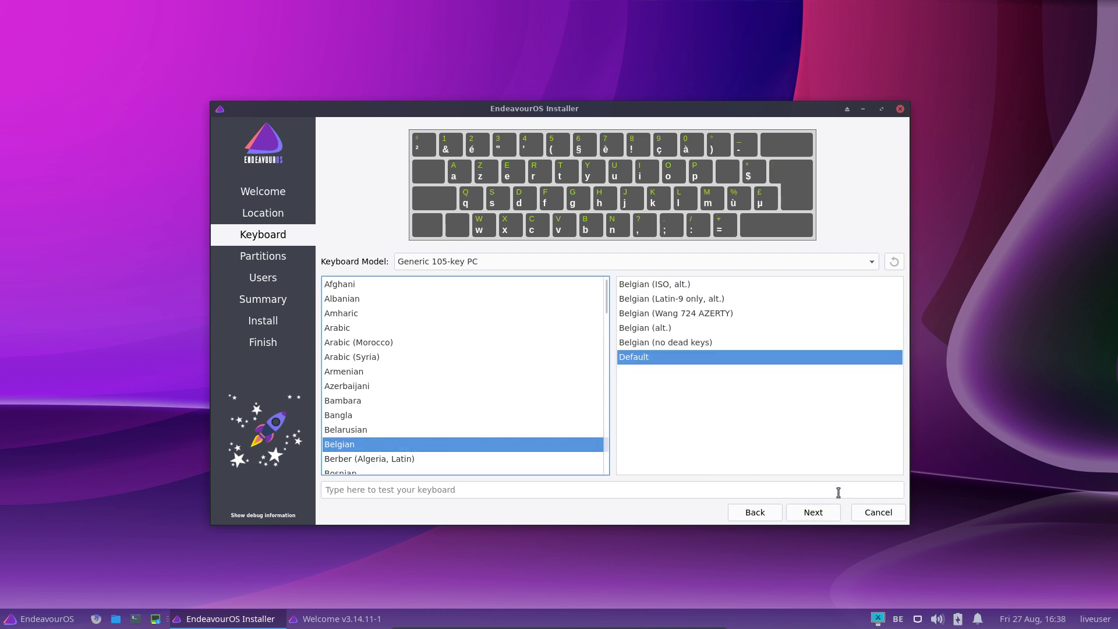
{"action": "left_click", "coordinate": [815, 512]}
Erase the whole disk with ext4 and No Swap, then continue to Users
{"action": "left_click", "coordinate": [372, 232]}
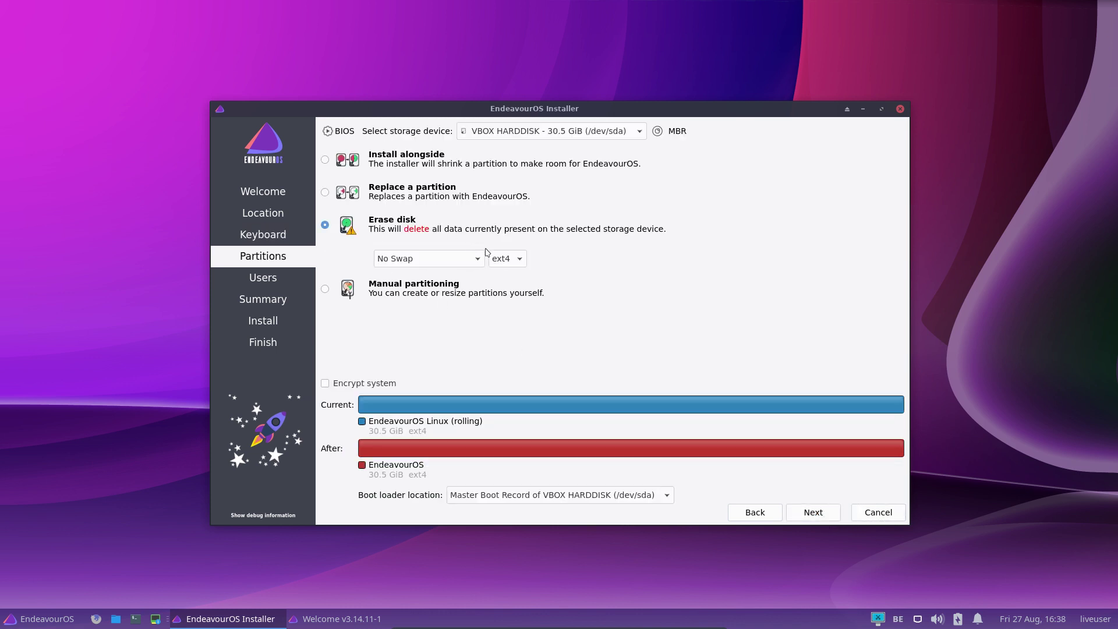
{"action": "left_click", "coordinate": [509, 259]}
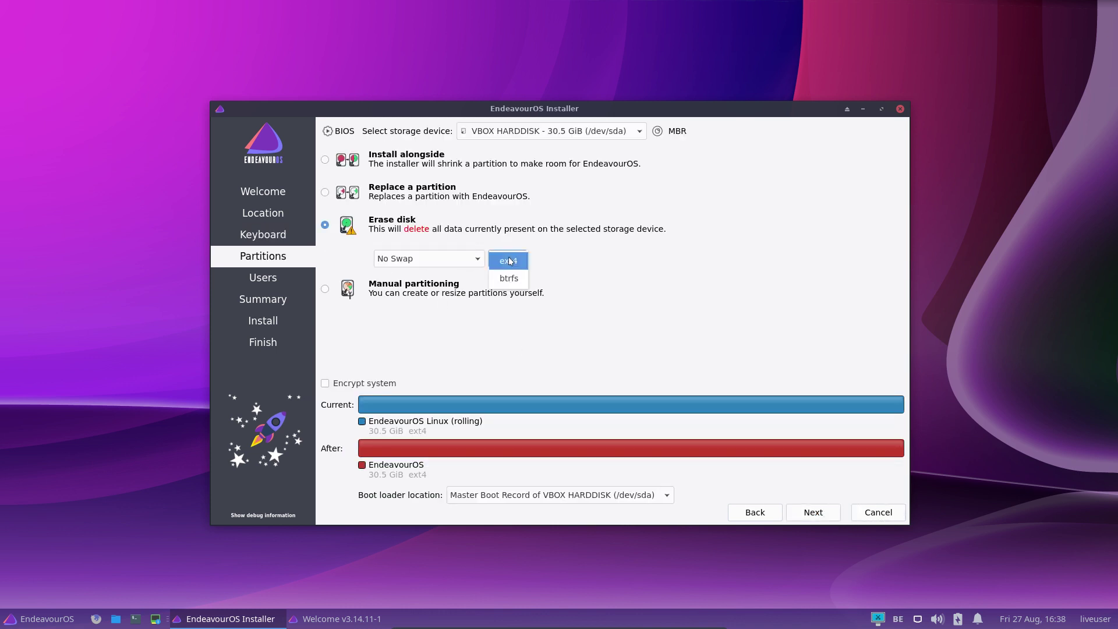
{"action": "left_click", "coordinate": [556, 259]}
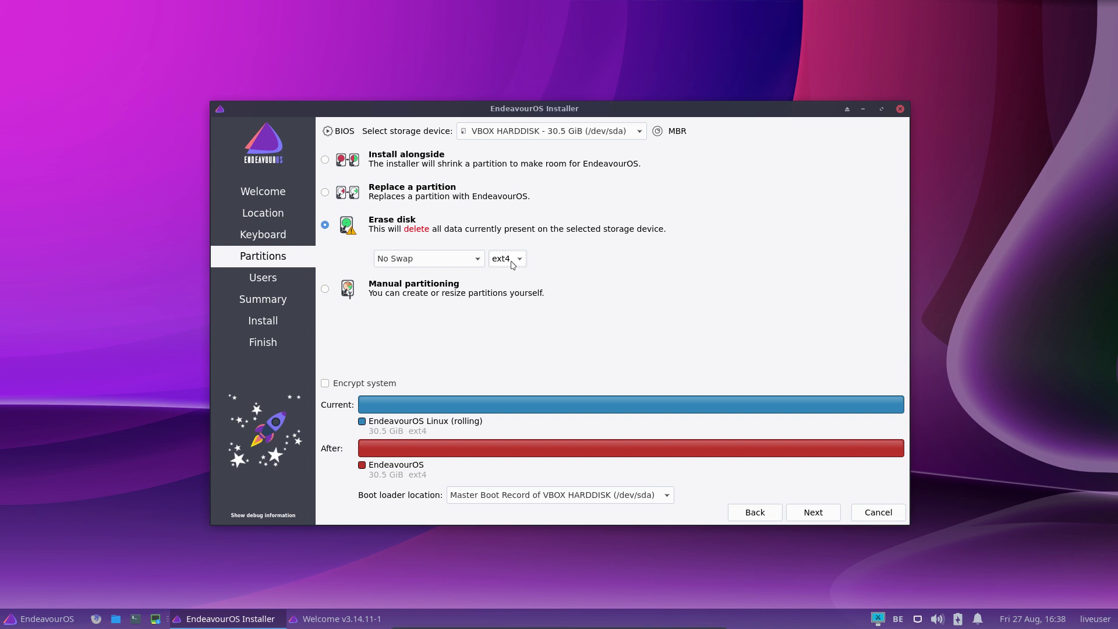
{"action": "left_click", "coordinate": [512, 265]}
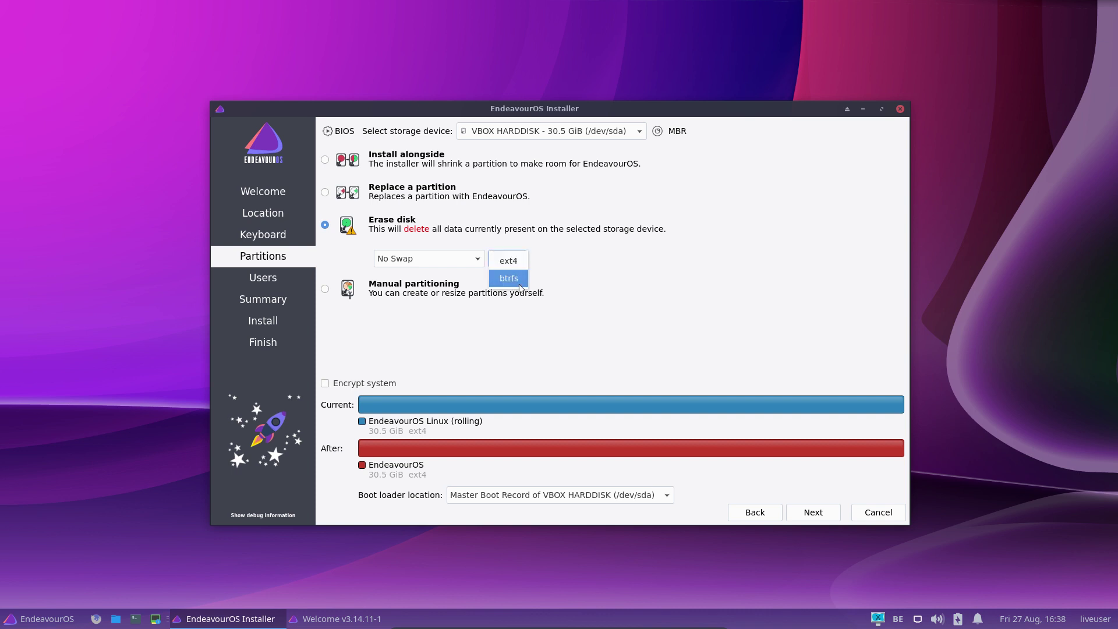
{"action": "left_click", "coordinate": [604, 264]}
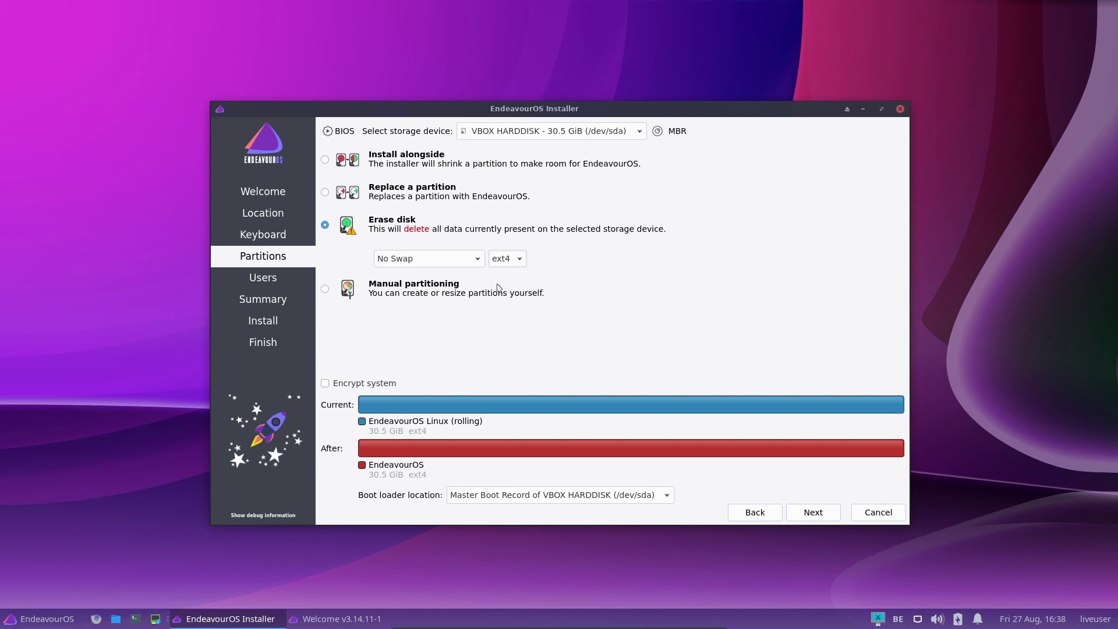
{"action": "left_click", "coordinate": [467, 261]}
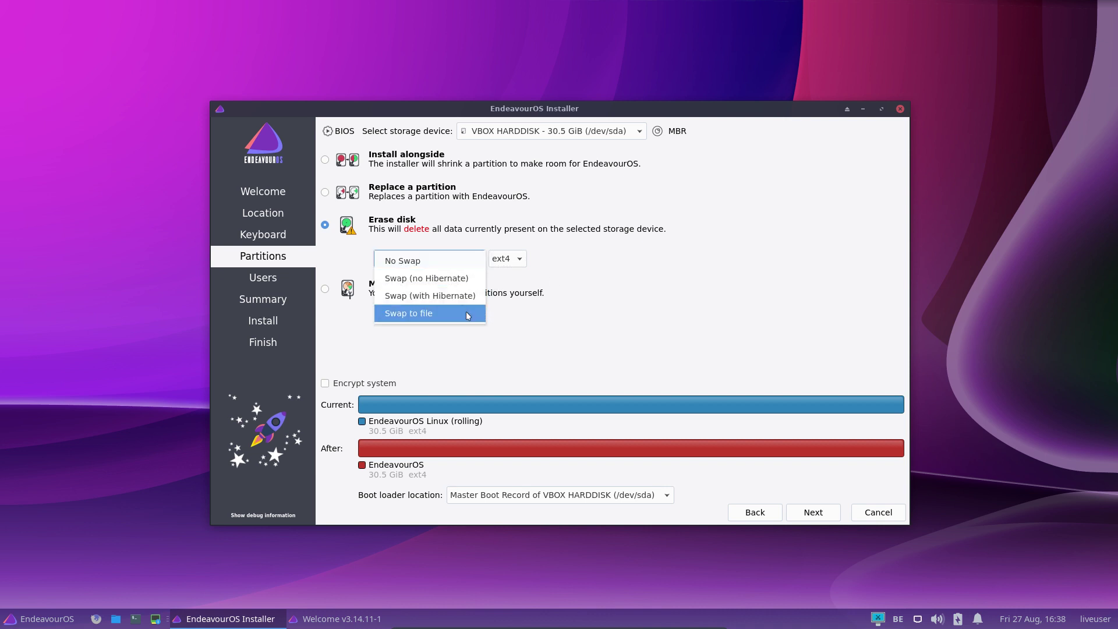
{"action": "left_click", "coordinate": [588, 319]}
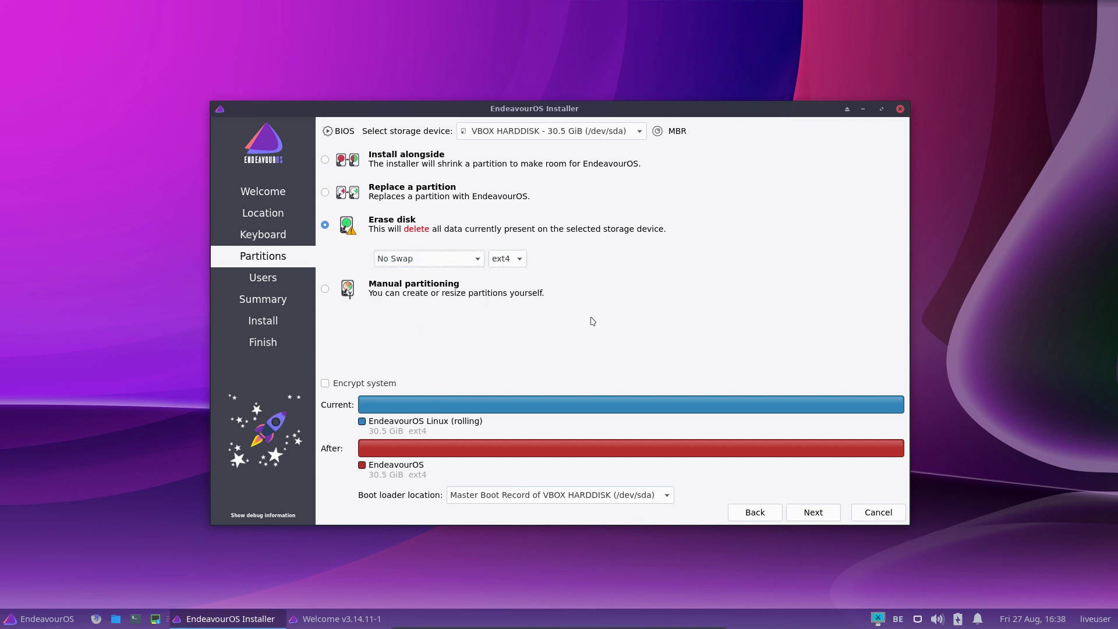
{"action": "left_click", "coordinate": [817, 517]}
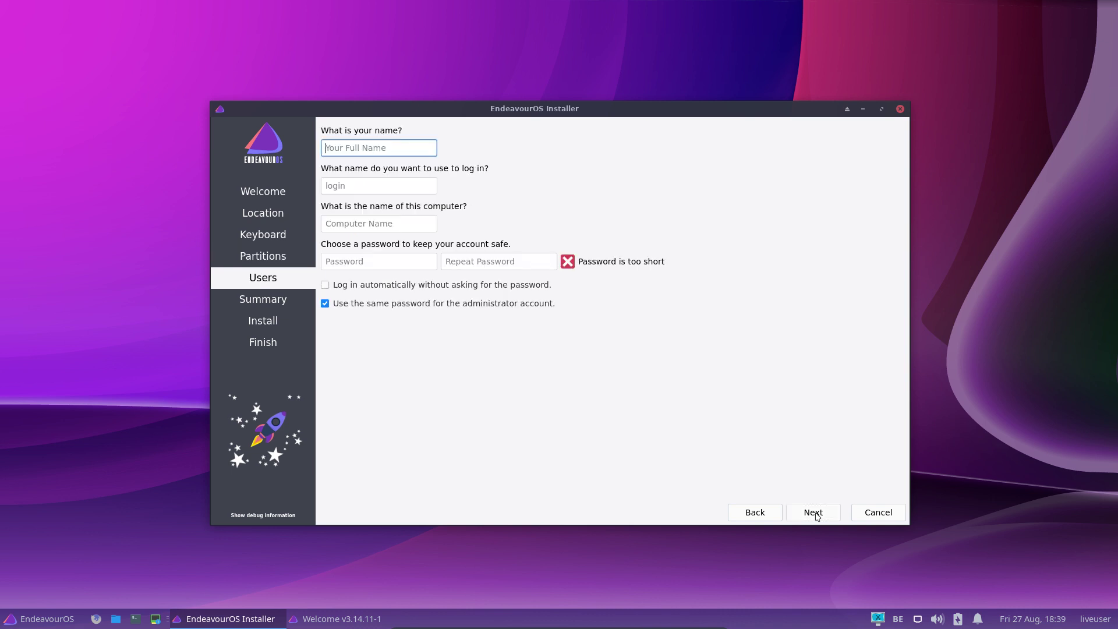
Enter the user's name, login name and password in the account fields
{"action": "key", "text": "Tab"}
{"action": "key", "text": "Tab"}
{"action": "key", "text": "Tab"}
{"action": "key", "text": "Tab"}
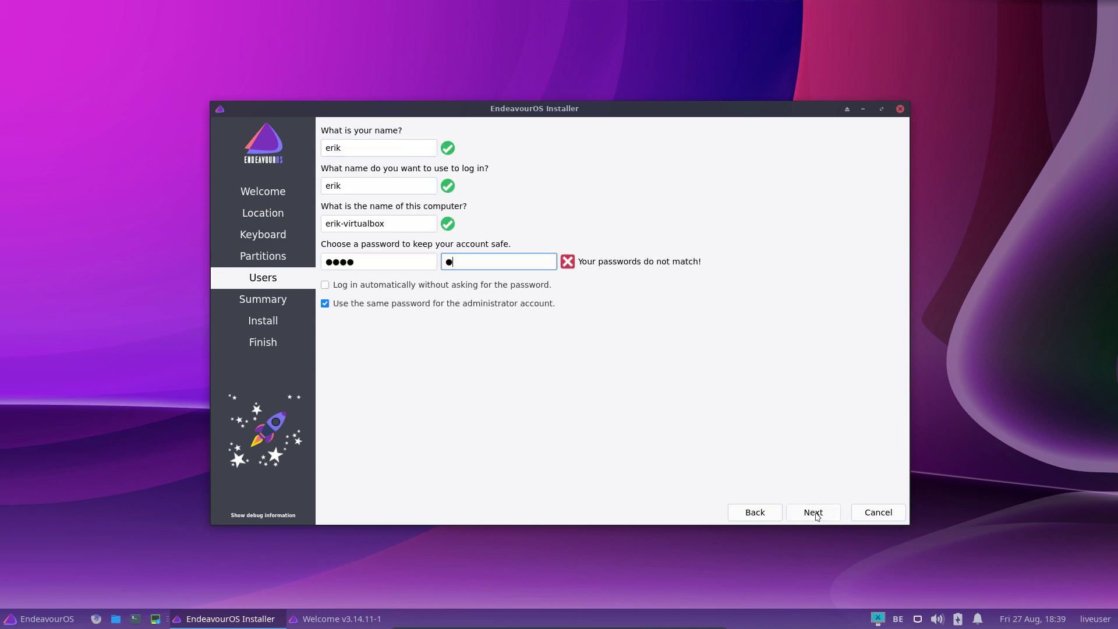
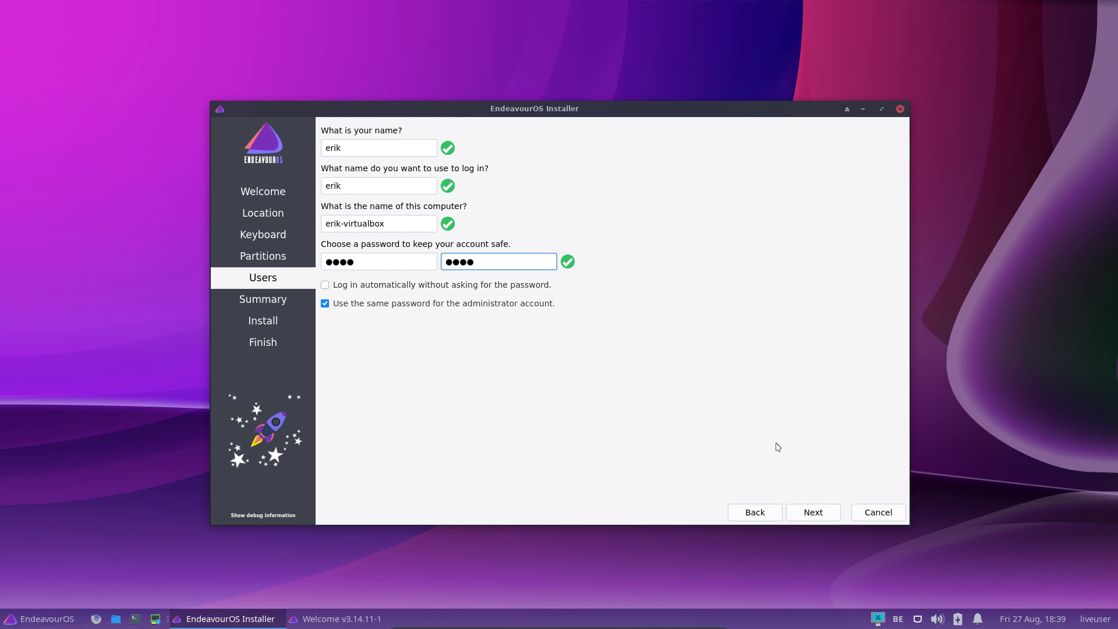
Review the summary and confirm installing onto /dev/sda
{"action": "left_click", "coordinate": [817, 516]}
{"action": "left_click", "coordinate": [824, 520]}
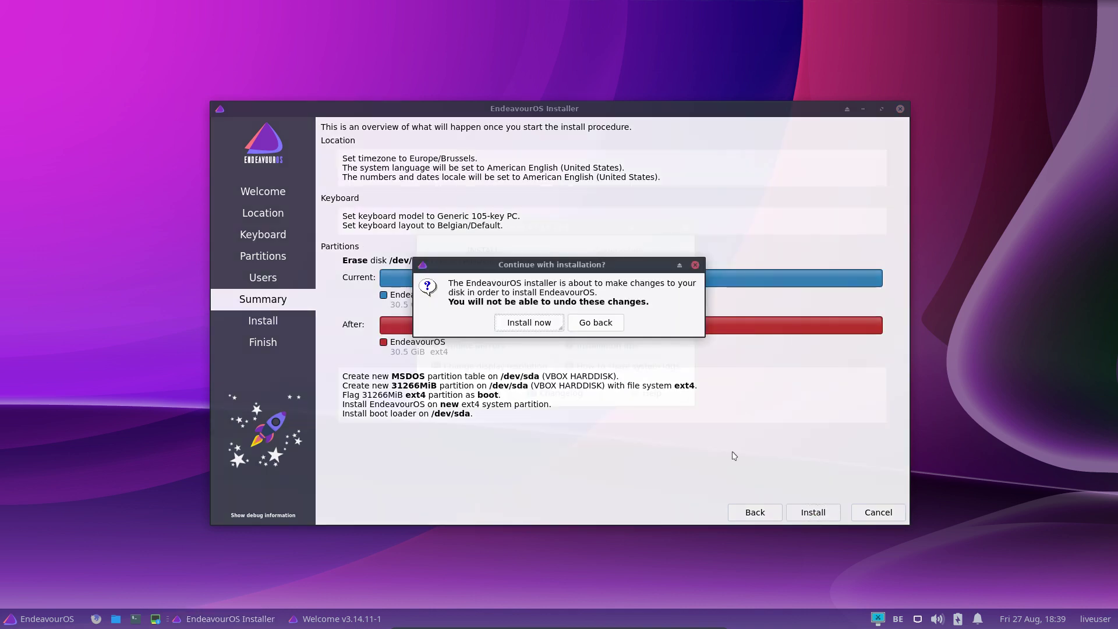
{"action": "left_click", "coordinate": [509, 319]}
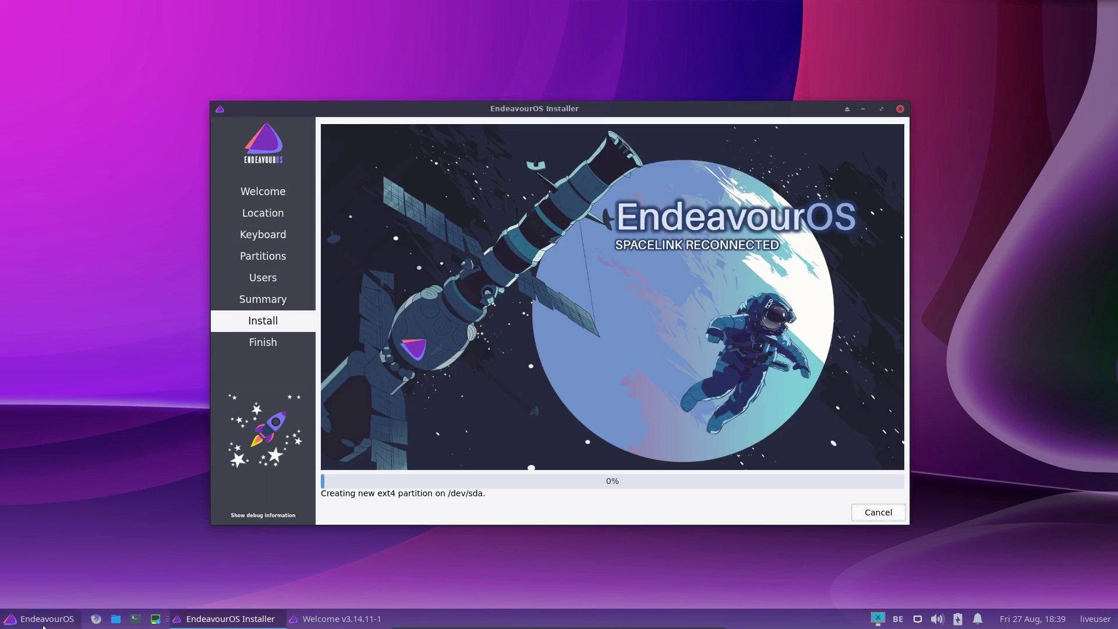
{"action": "left_click", "coordinate": [43, 623]}
{"action": "type", "text": "ligh"}
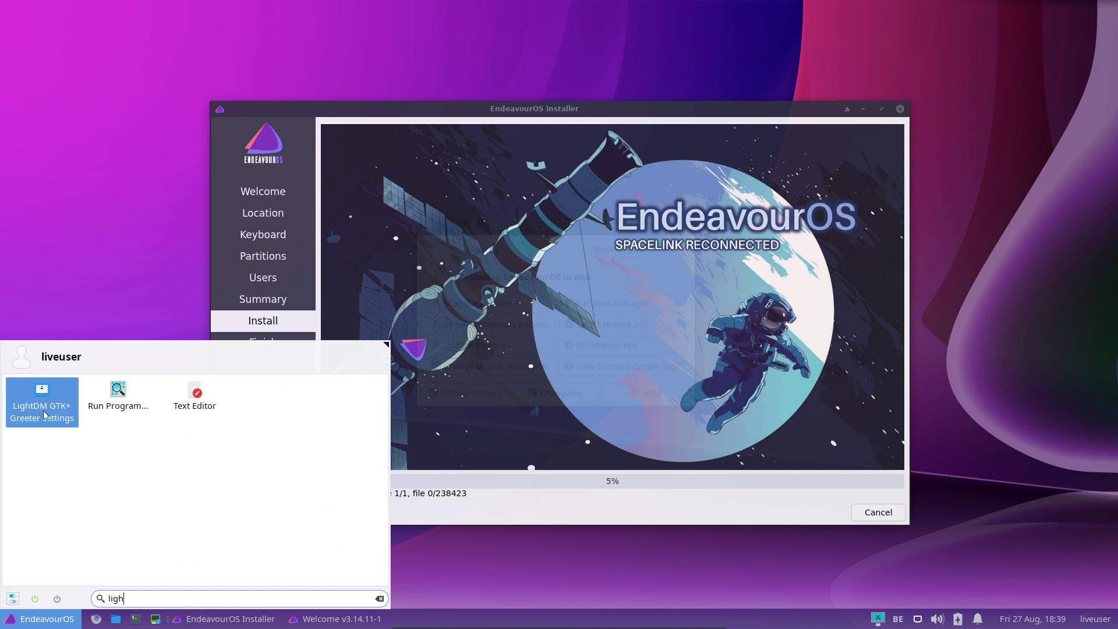
{"action": "left_click", "coordinate": [670, 112]}
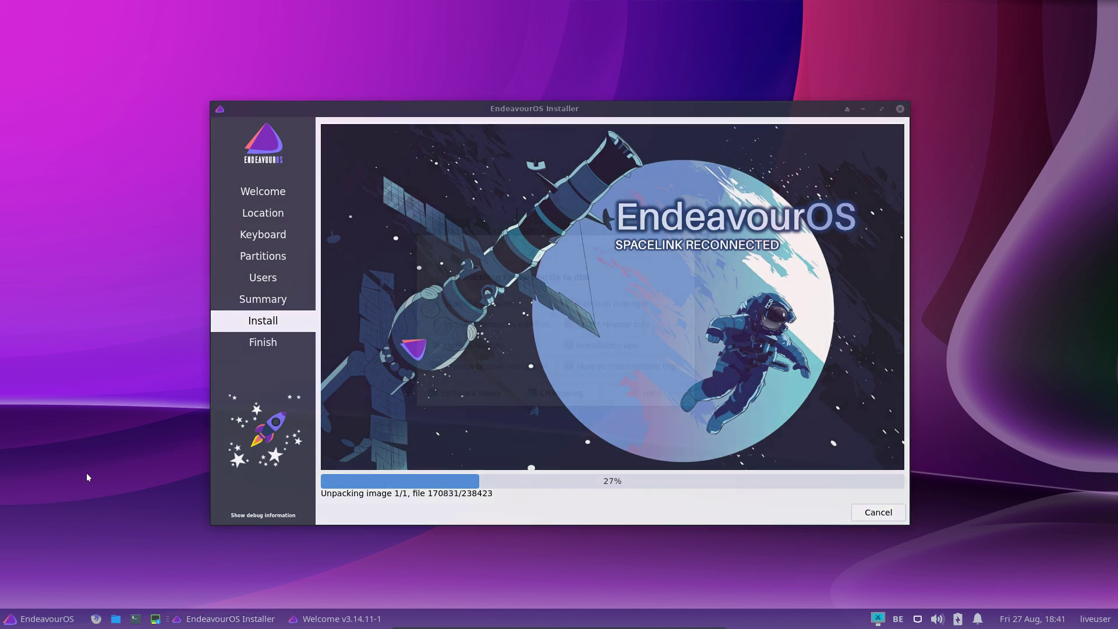
{"action": "key", "text": "ctrl+alt+t"}
{"action": "type", "text": "neoe"}
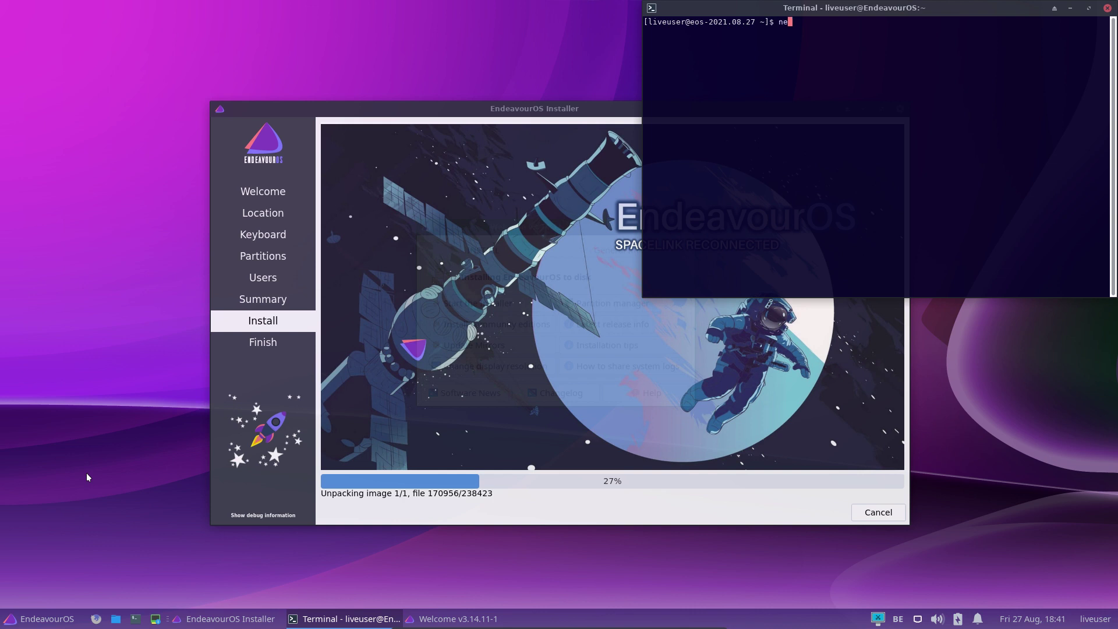
{"action": "key", "text": "BackSpace"}
{"action": "key", "text": "BackSpace"}
{"action": "type", "text": "ofetch"}
{"action": "key", "text": "Return"}
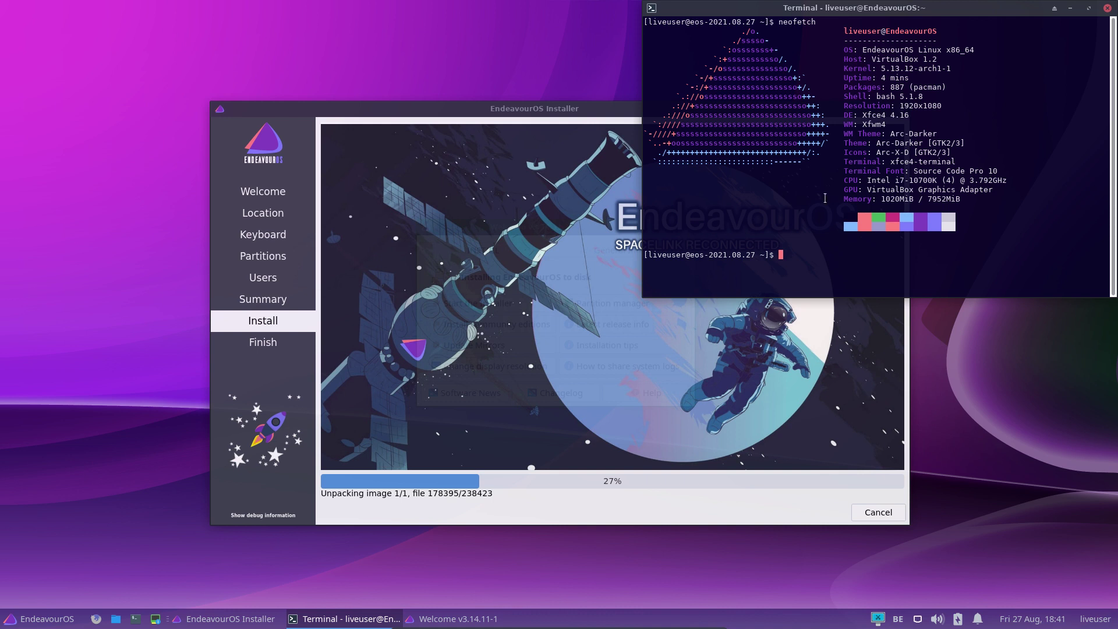
{"action": "left_click", "coordinate": [1107, 8]}
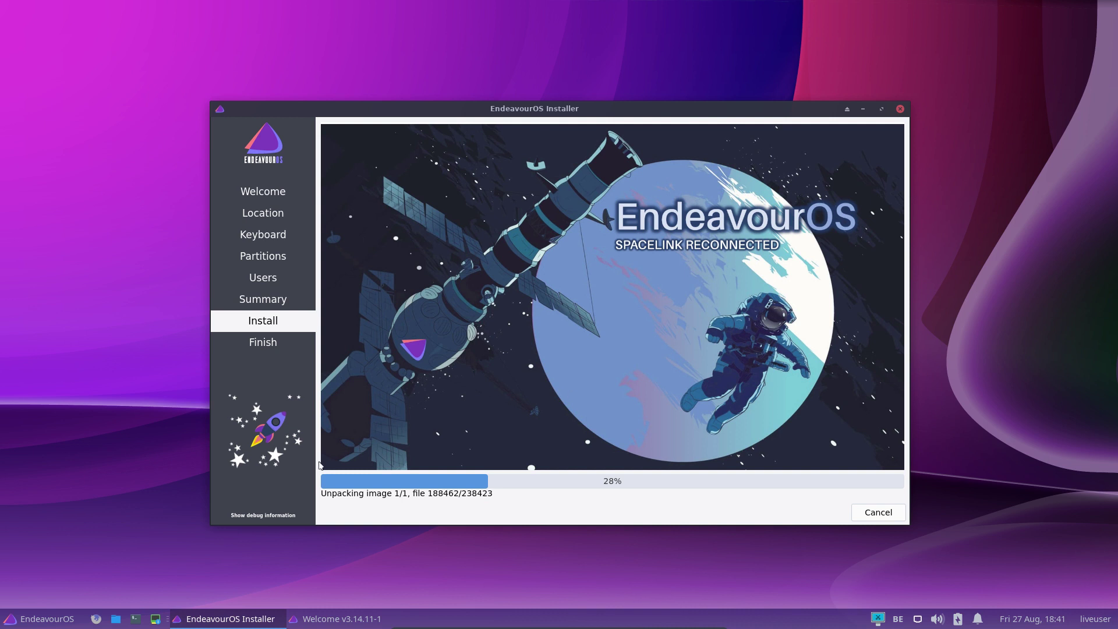
Launch a terminal from the applications menu and close it again
{"action": "left_click", "coordinate": [32, 623]}
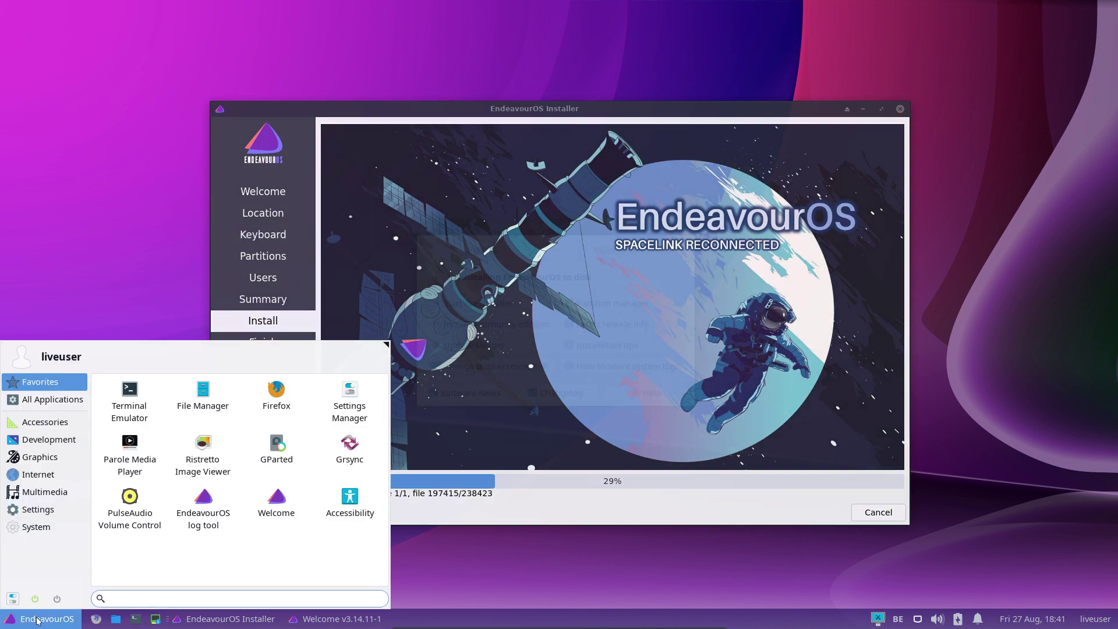
{"action": "left_click", "coordinate": [139, 398]}
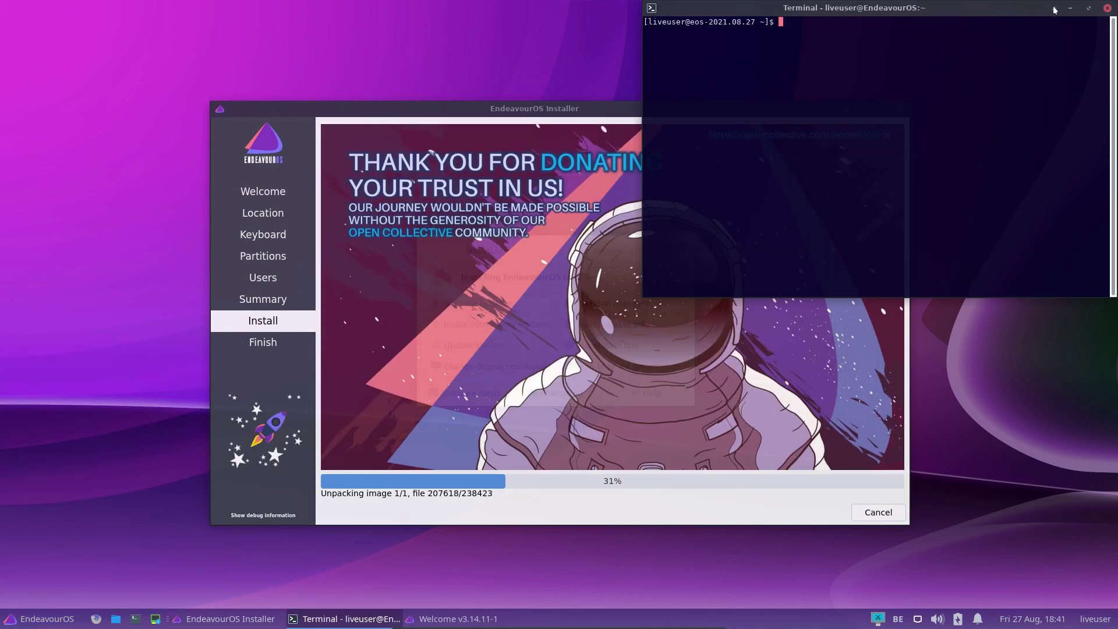
{"action": "left_click", "coordinate": [1106, 9]}
Launch Settings Manager, widen it to four category columns, and move it upper left
{"action": "left_click", "coordinate": [41, 618]}
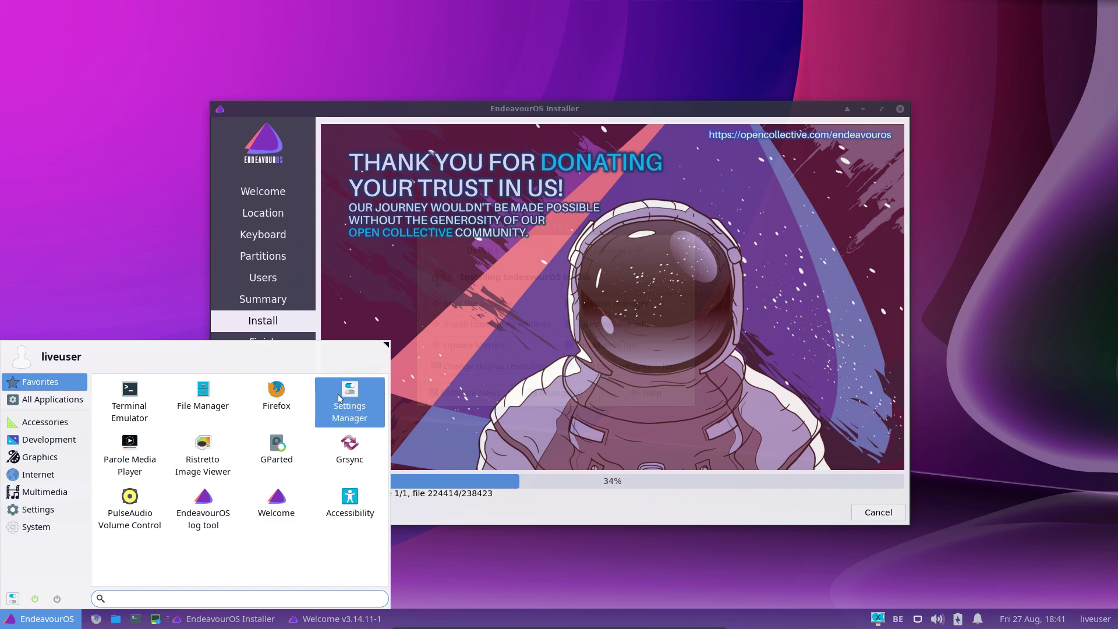
{"action": "left_click", "coordinate": [351, 410]}
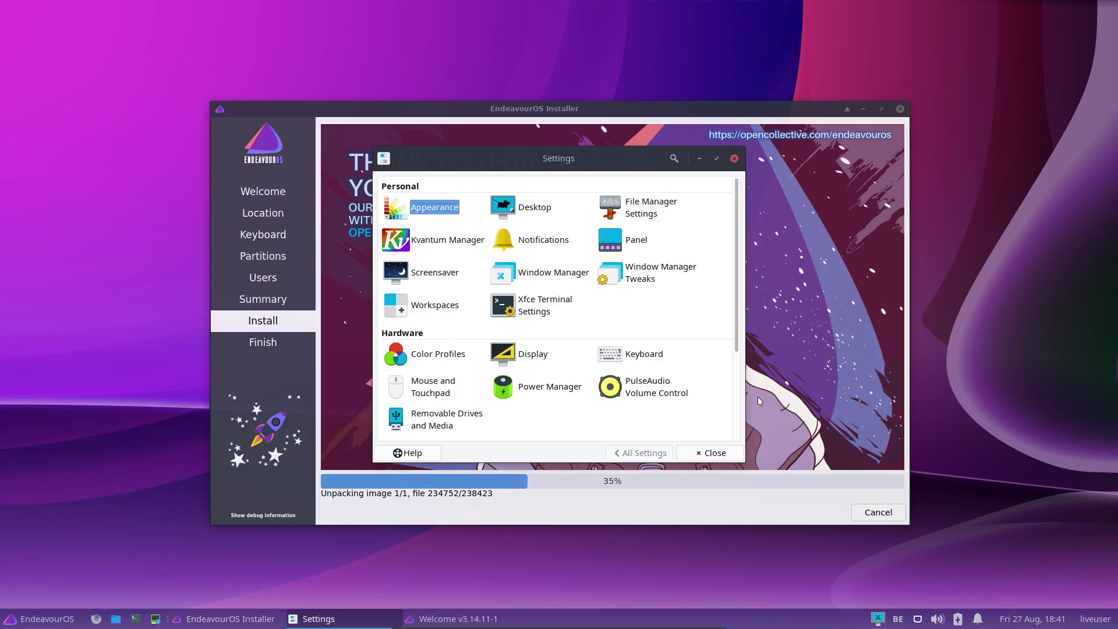
{"action": "left_click_drag", "start_coordinate": [742, 458], "coordinate": [855, 510]}
{"action": "left_click_drag", "start_coordinate": [643, 157], "coordinate": [499, 41]}
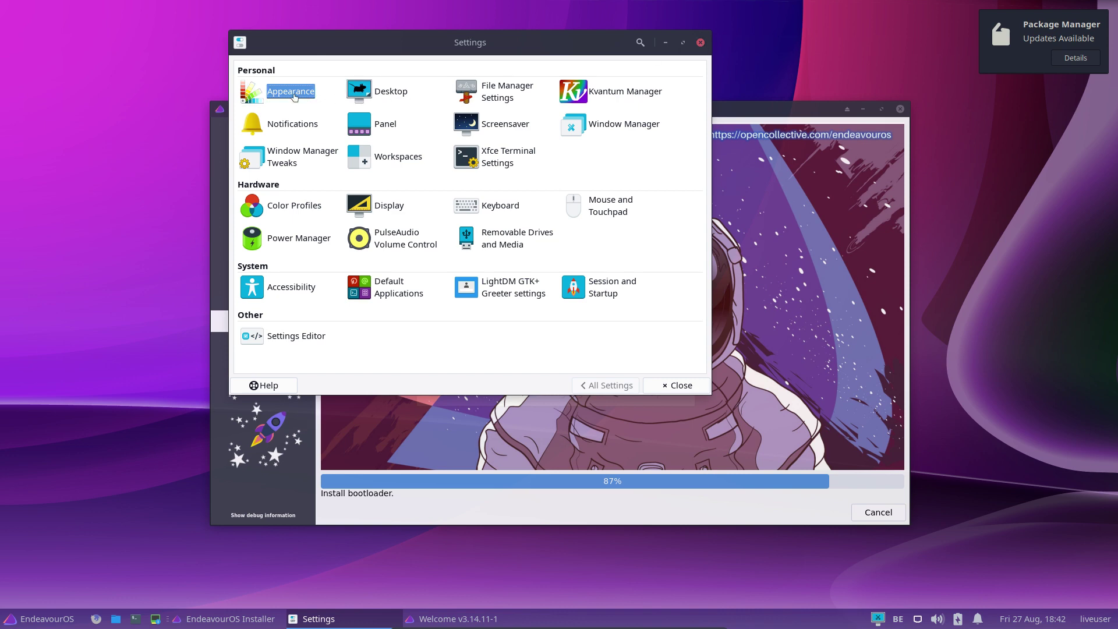
{"action": "left_click", "coordinate": [294, 97]}
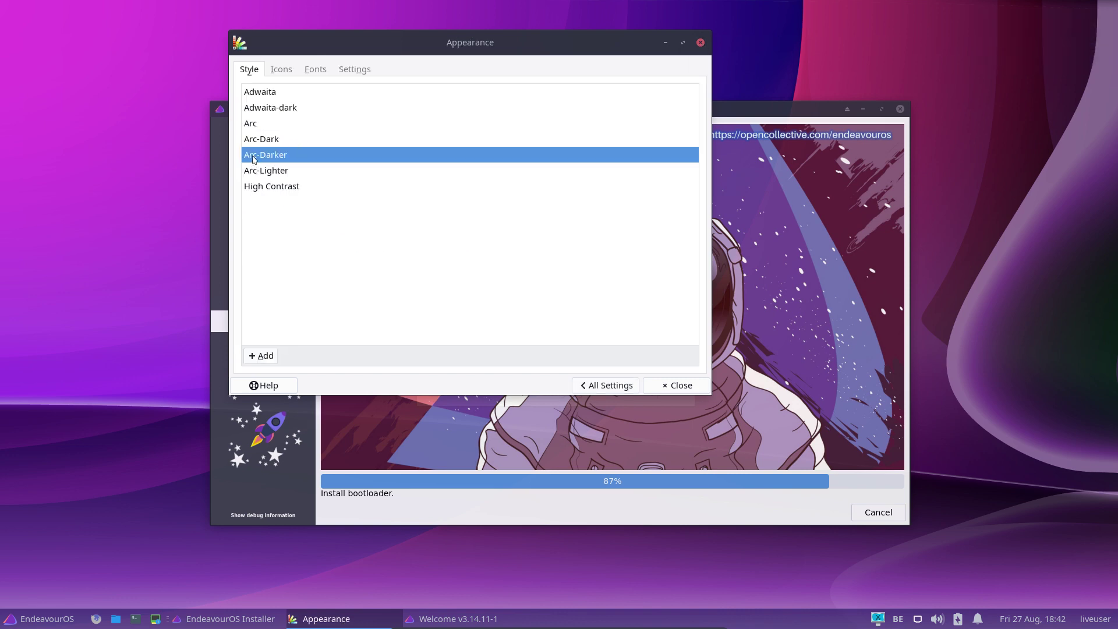
{"action": "left_click", "coordinate": [283, 69]}
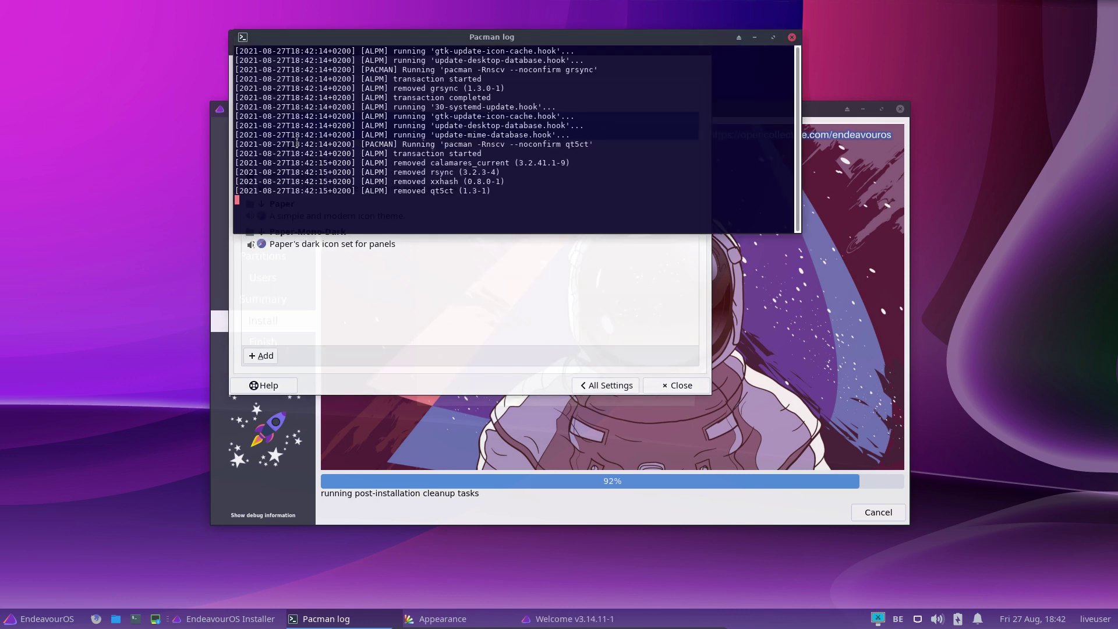
{"action": "left_click", "coordinate": [371, 284]}
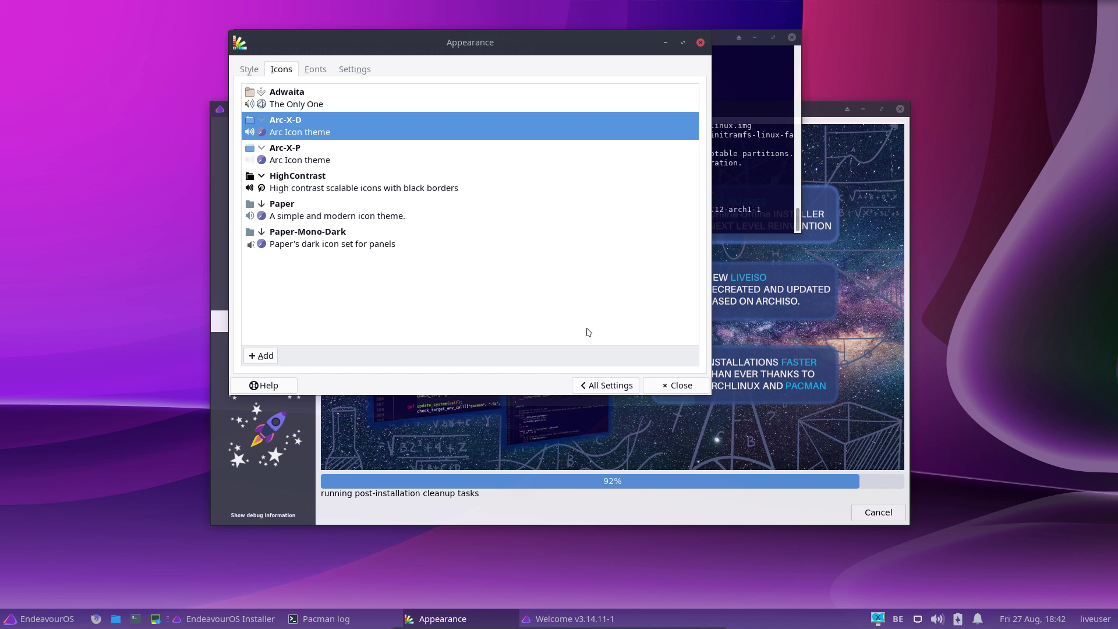
{"action": "left_click", "coordinate": [628, 386]}
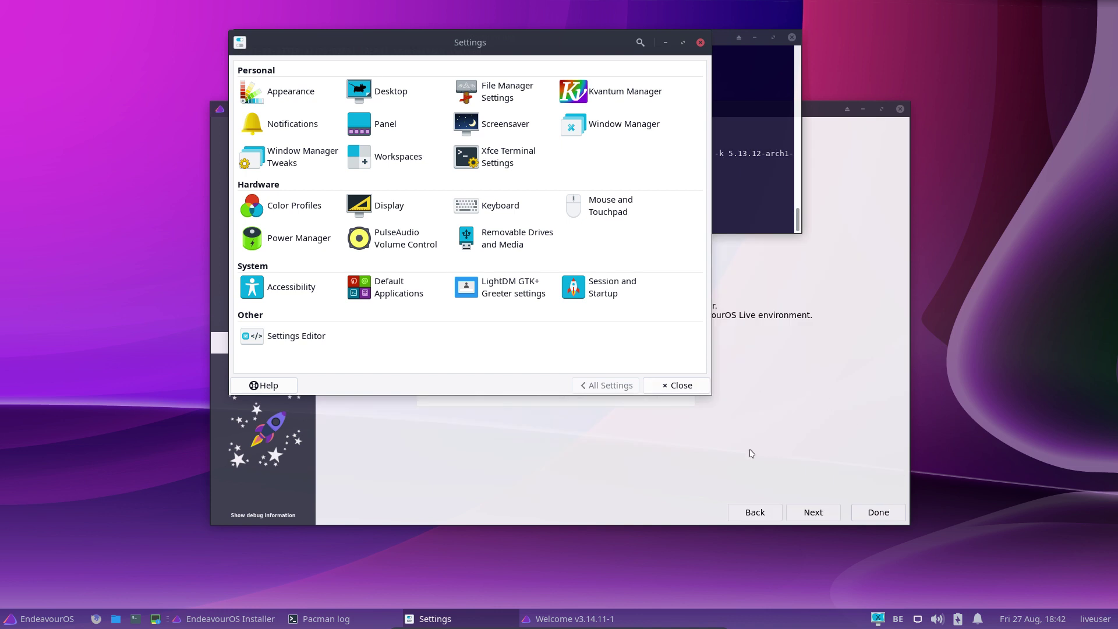
Finish the installer on the All done page with Restart now enabled
{"action": "left_click", "coordinate": [751, 453]}
{"action": "left_click", "coordinate": [625, 360]}
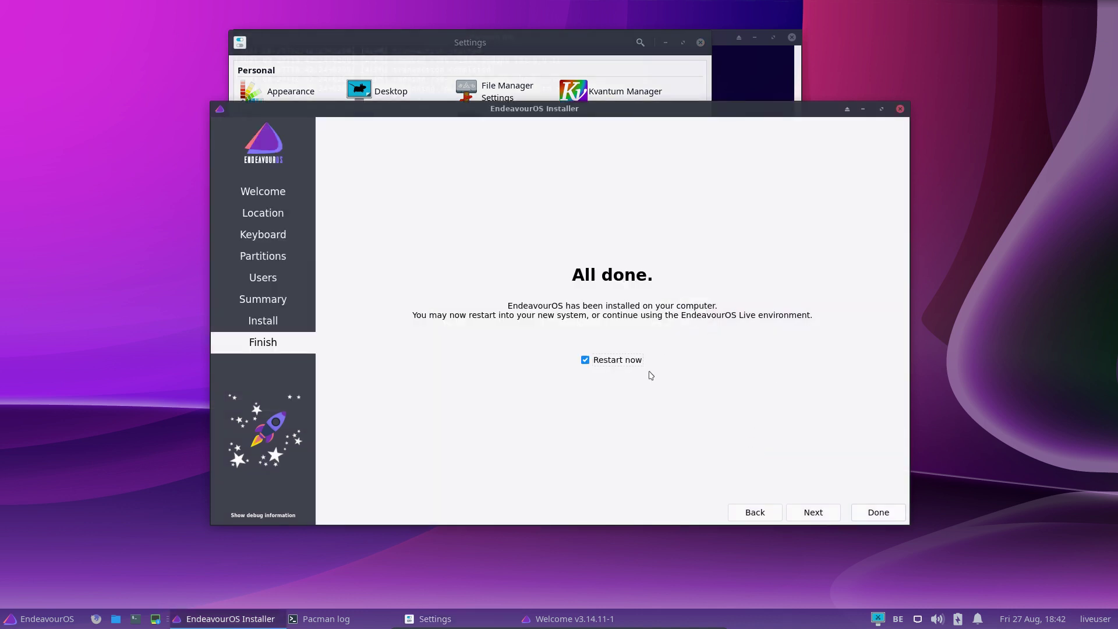
{"action": "left_click", "coordinate": [868, 514]}
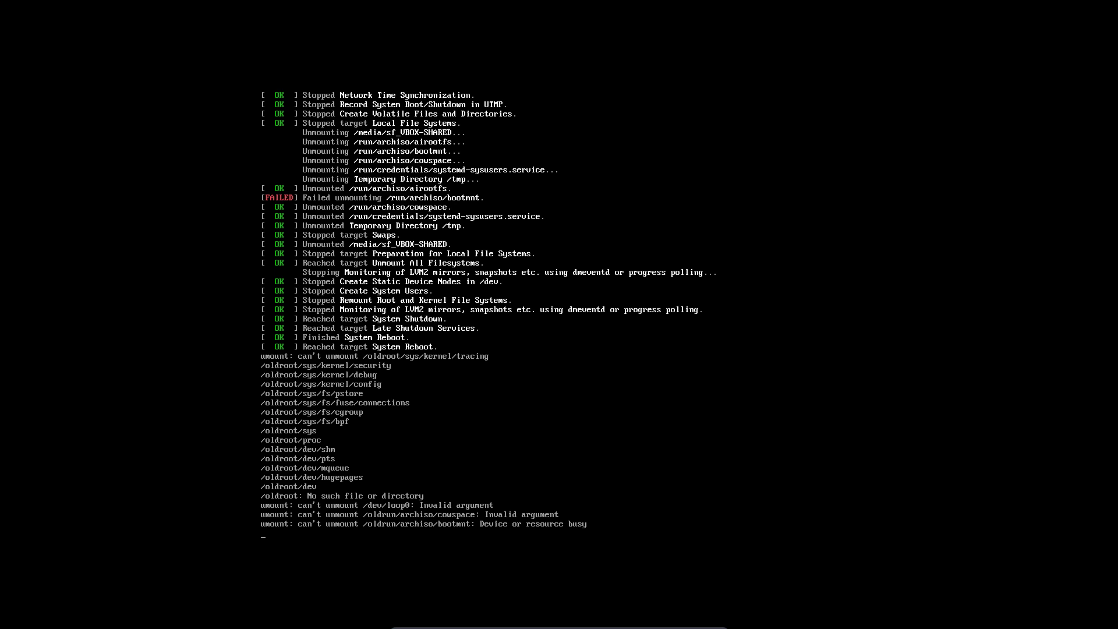
Boot the rebooted VM from Boot existing OS and start 'EndeavourOS, on linux' at GRUB, in full screen
{"action": "key", "text": "Control_R+f"}
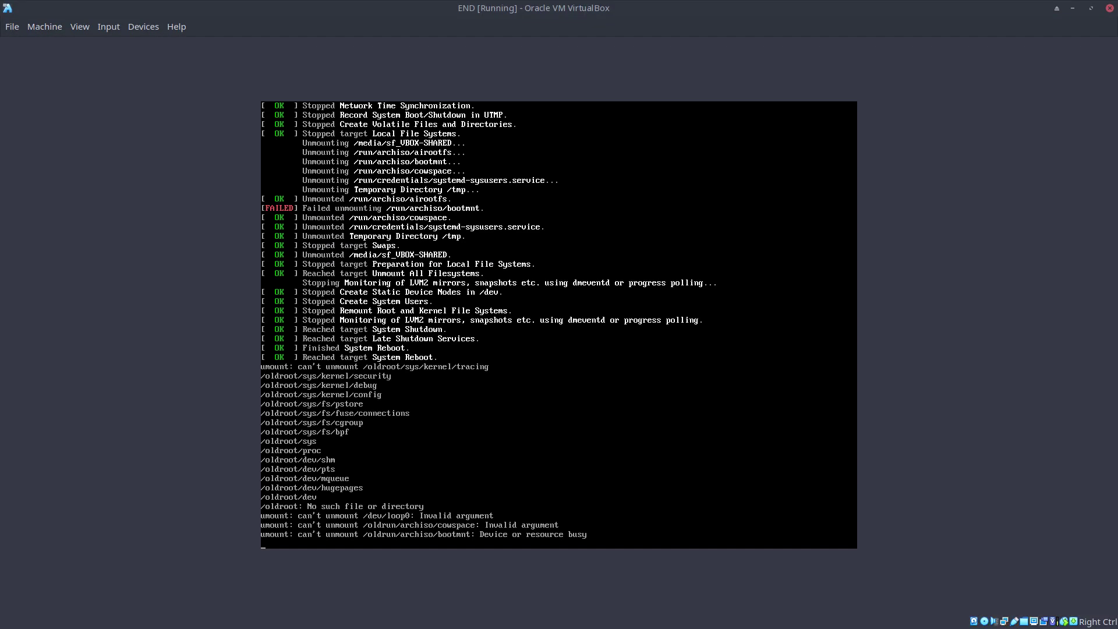
{"action": "key", "text": "Control_R+f"}
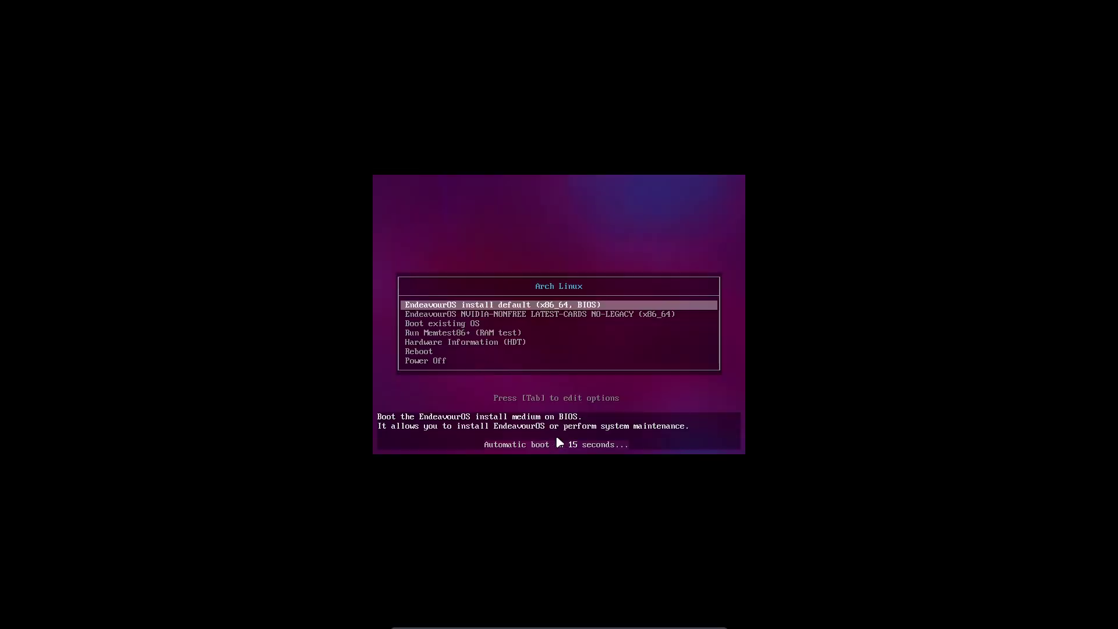
{"action": "key", "text": "Down"}
{"action": "key", "text": "Down"}
{"action": "key", "text": "Return"}
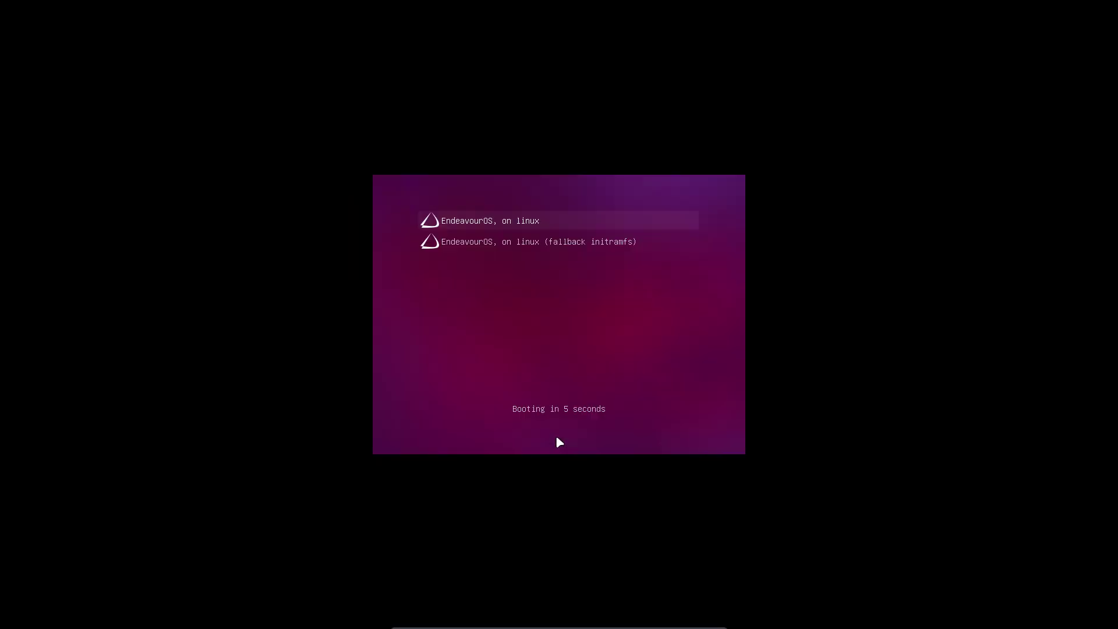
{"action": "key", "text": "Return"}
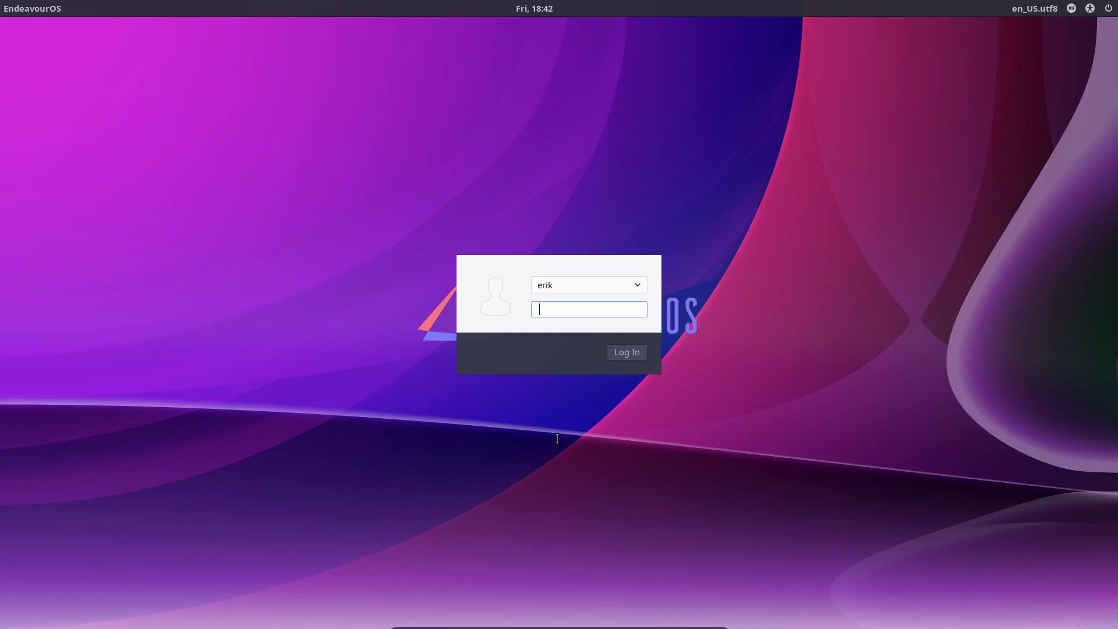
Log in with the user password and permanently dismiss the wired connection notification
{"action": "type", "text": "••"}
{"action": "key", "text": "Return"}
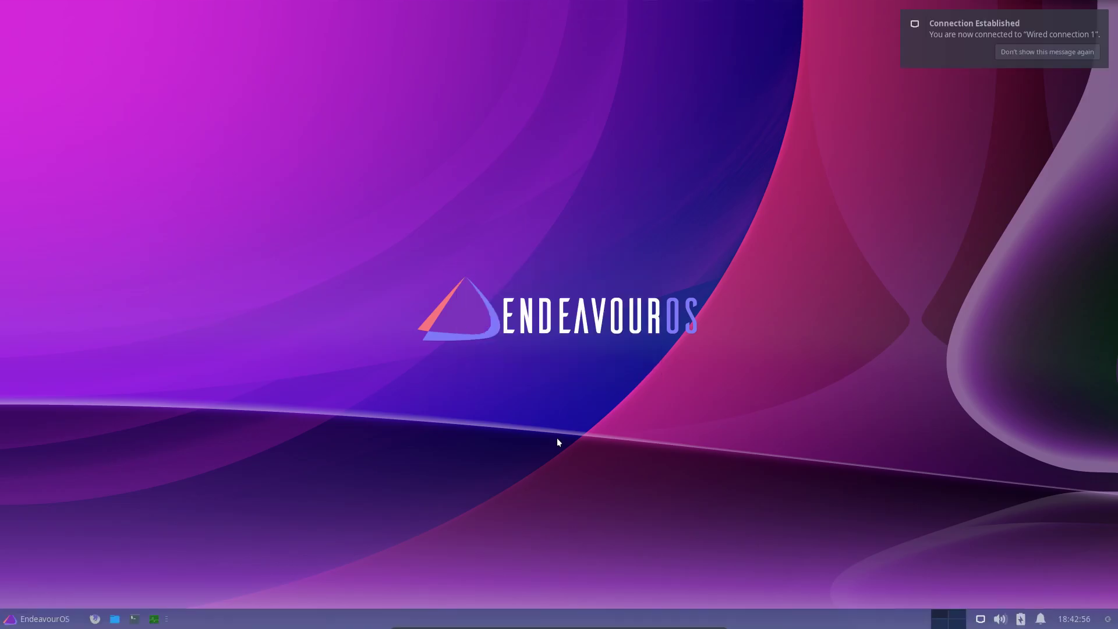
{"action": "left_click", "coordinate": [1039, 54]}
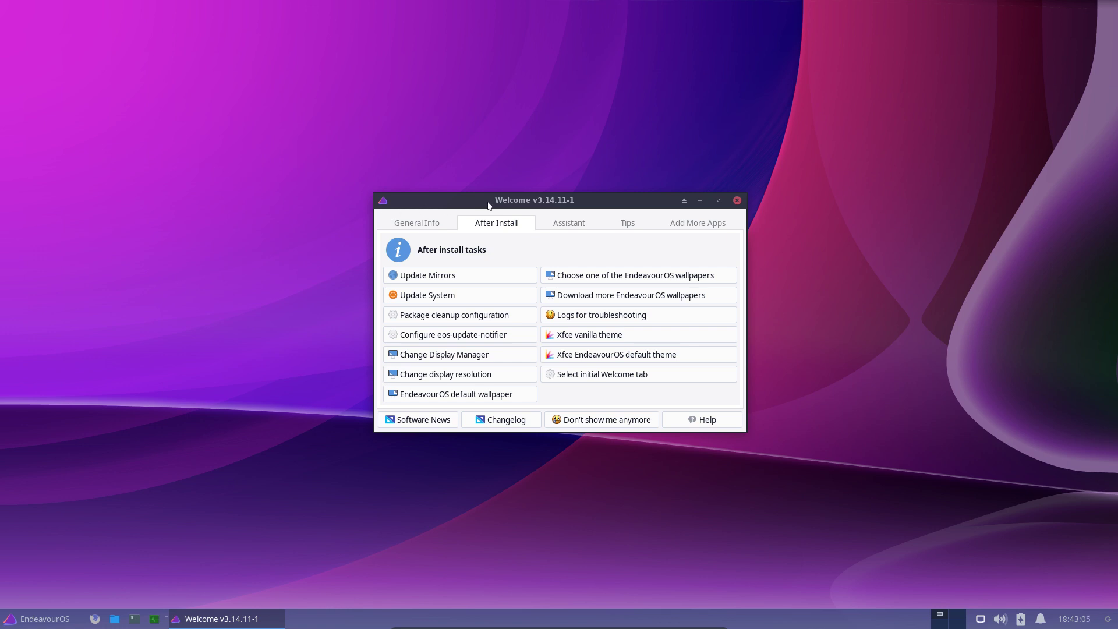
Browse Welcome's General Info, After Install, Assistant, Tips and Add More Apps pages, then close it
{"action": "left_click_drag", "start_coordinate": [501, 204], "coordinate": [499, 166]}
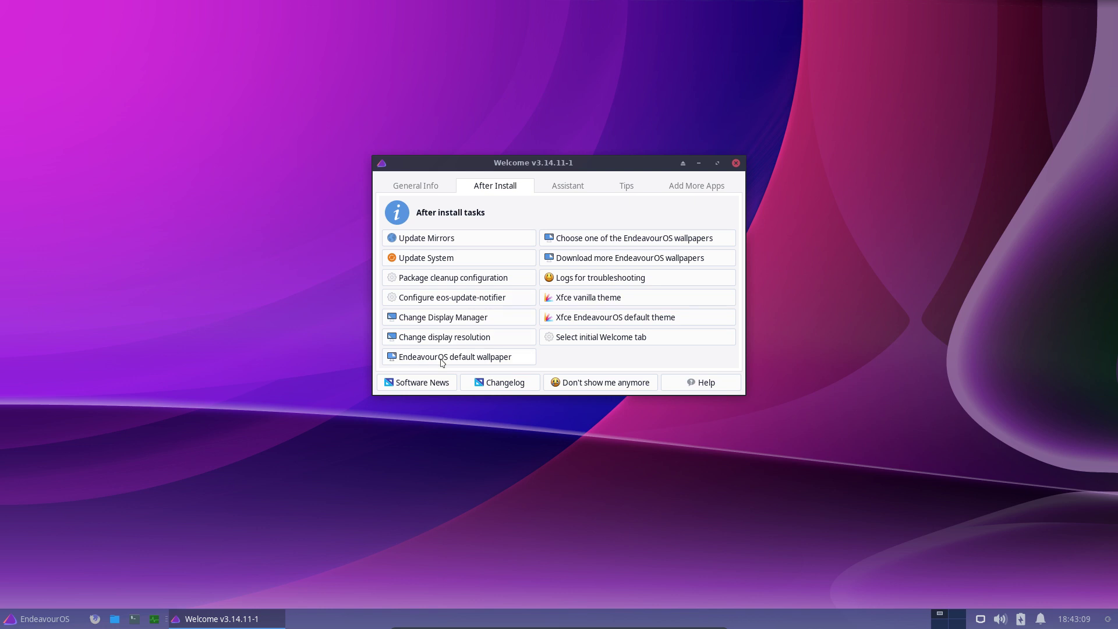
{"action": "left_click", "coordinate": [427, 187]}
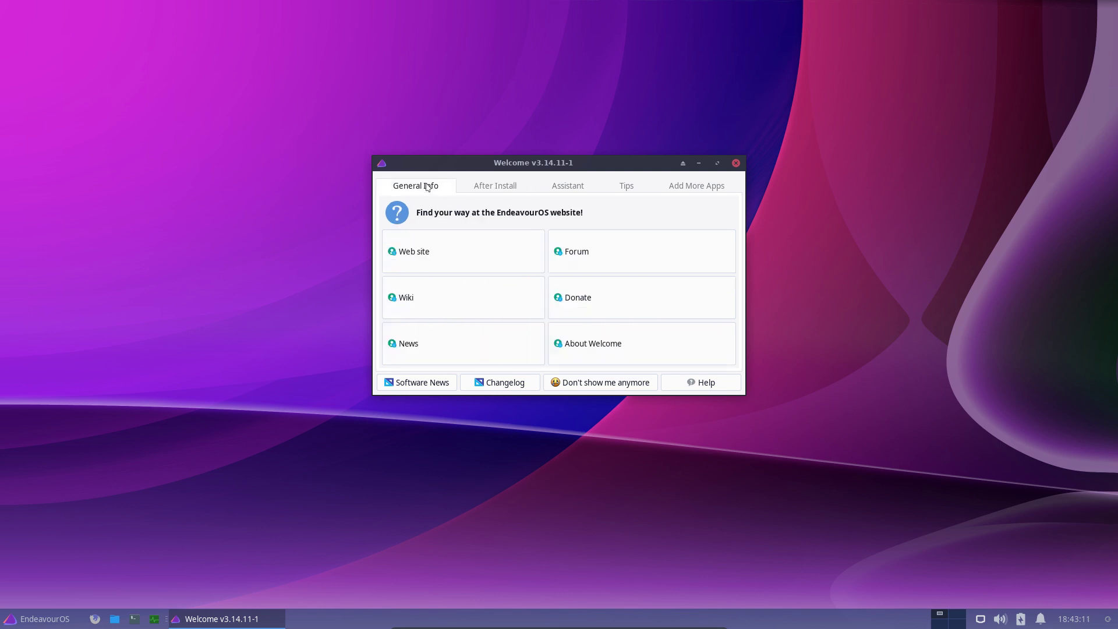
{"action": "left_click", "coordinate": [495, 188]}
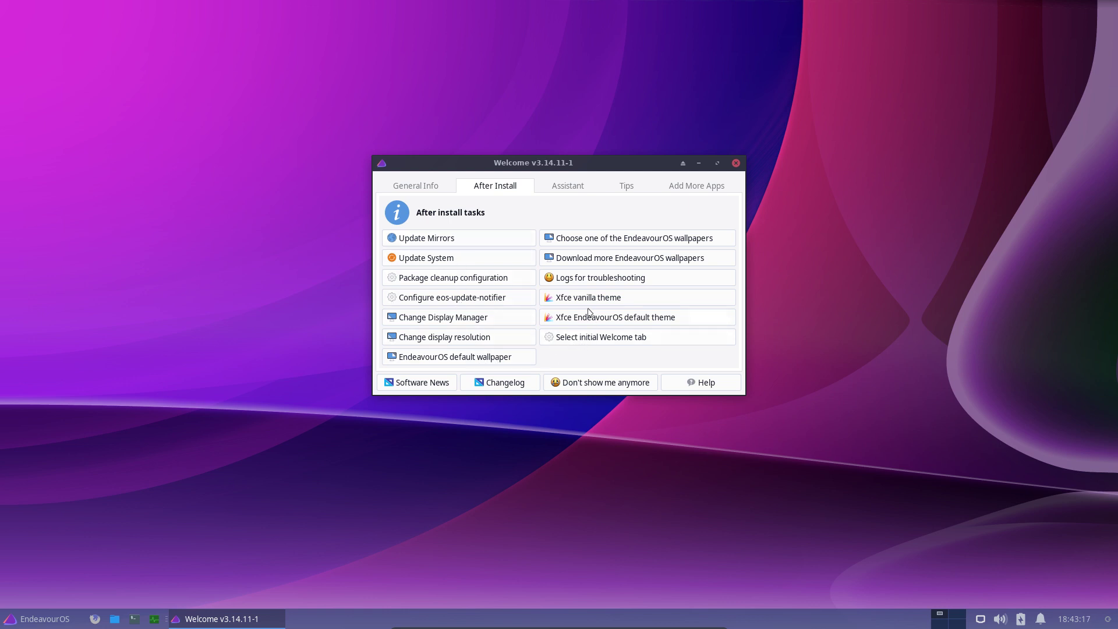
{"action": "left_click", "coordinate": [573, 186]}
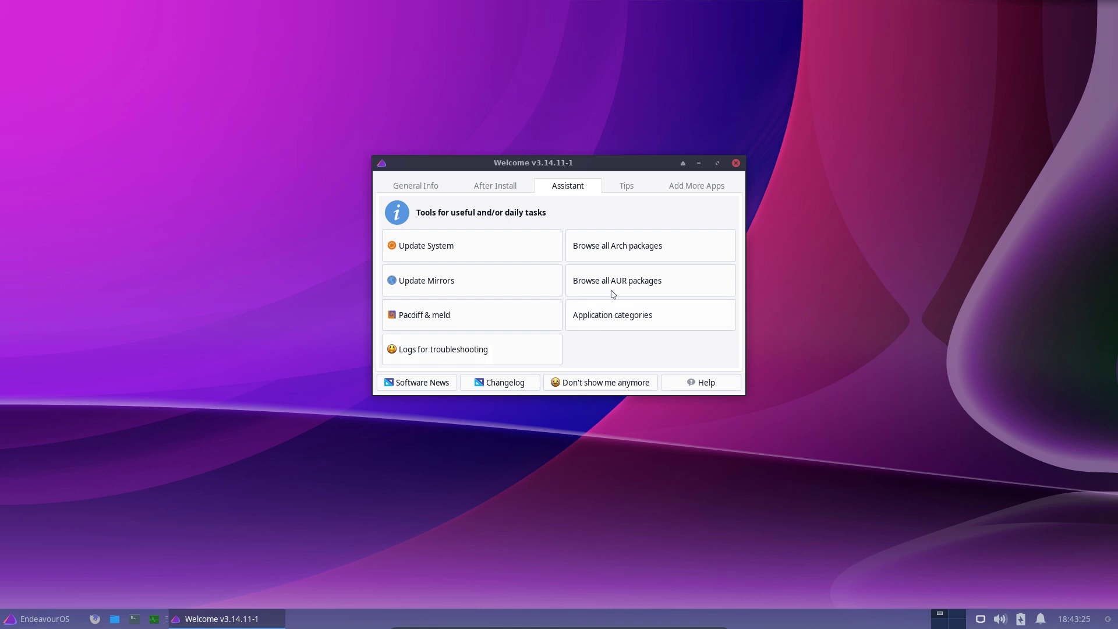
{"action": "left_click", "coordinate": [630, 186]}
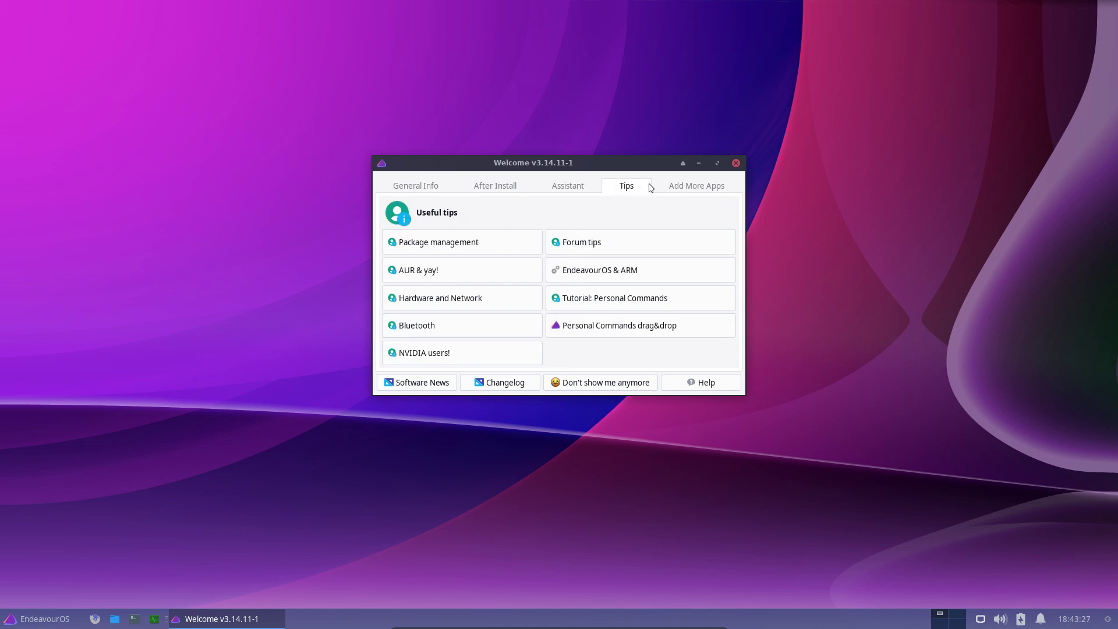
{"action": "left_click", "coordinate": [680, 189]}
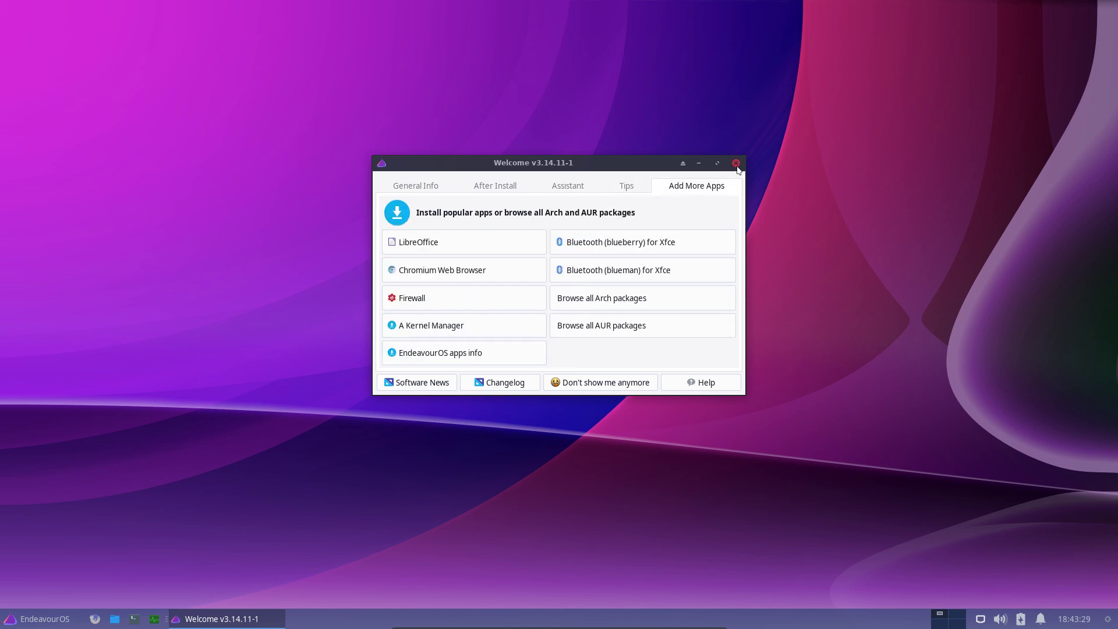
{"action": "left_click", "coordinate": [736, 163]}
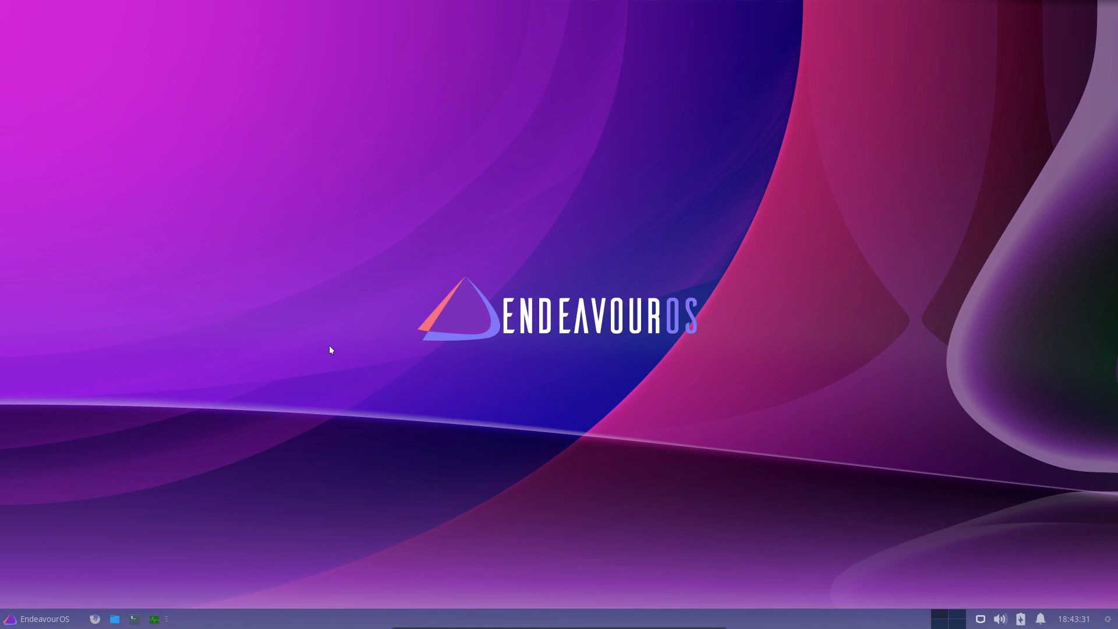
Open the Whisker Menu and view the Accessories, Development and Graphics categories
{"action": "left_click", "coordinate": [42, 620]}
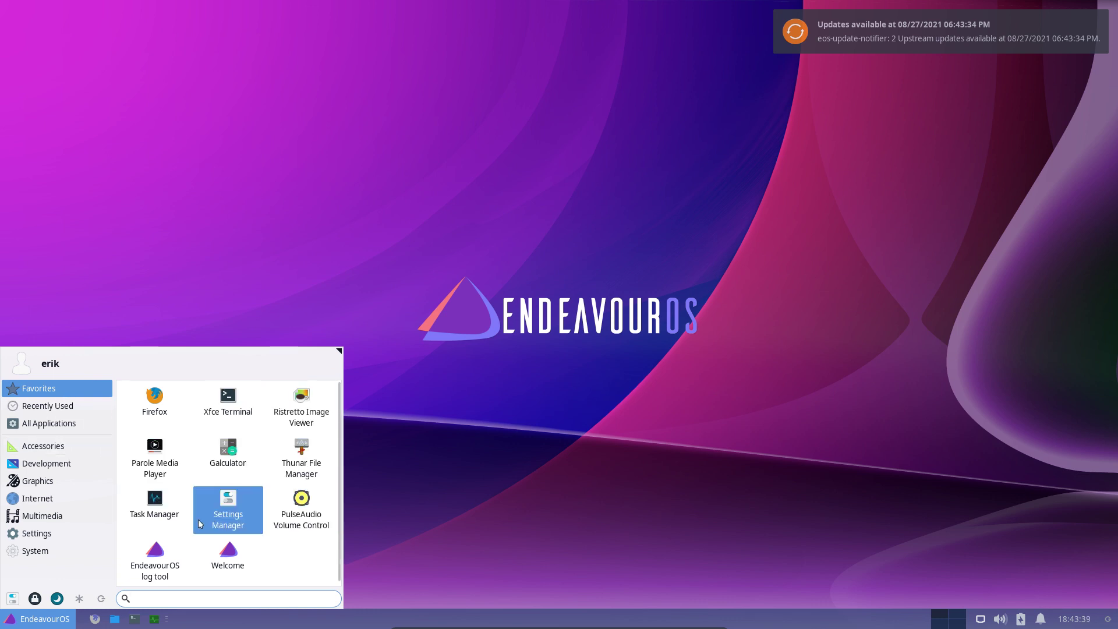
{"action": "left_click", "coordinate": [41, 446]}
{"action": "scroll", "coordinate": [194, 509], "scroll_direction": "down", "scroll_amount": 1}
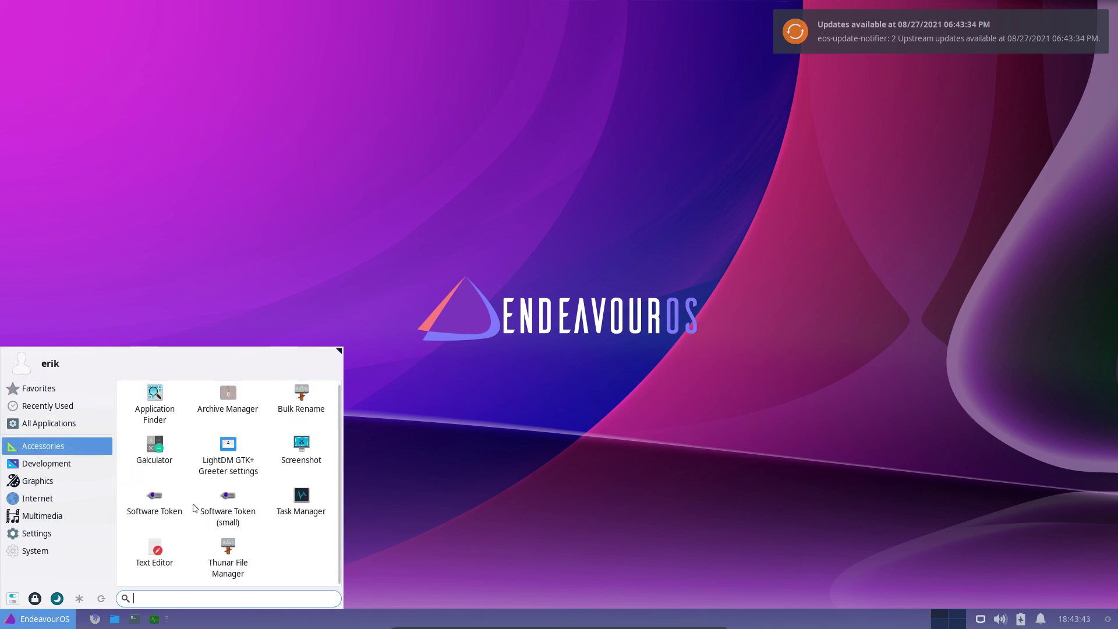
{"action": "left_click", "coordinate": [47, 463]}
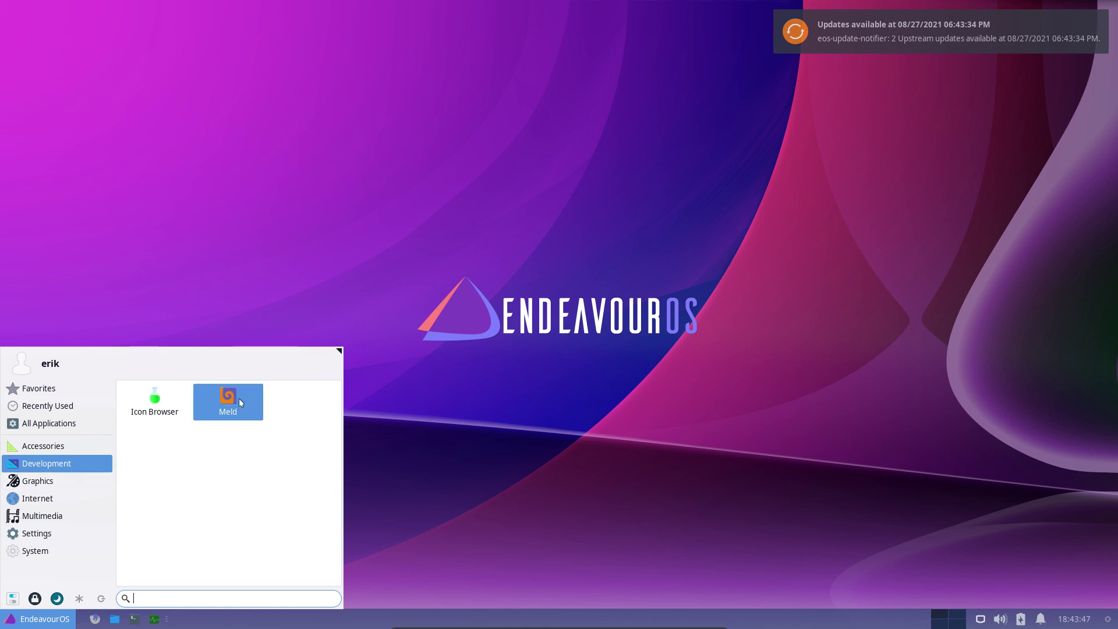
{"action": "left_click", "coordinate": [62, 482]}
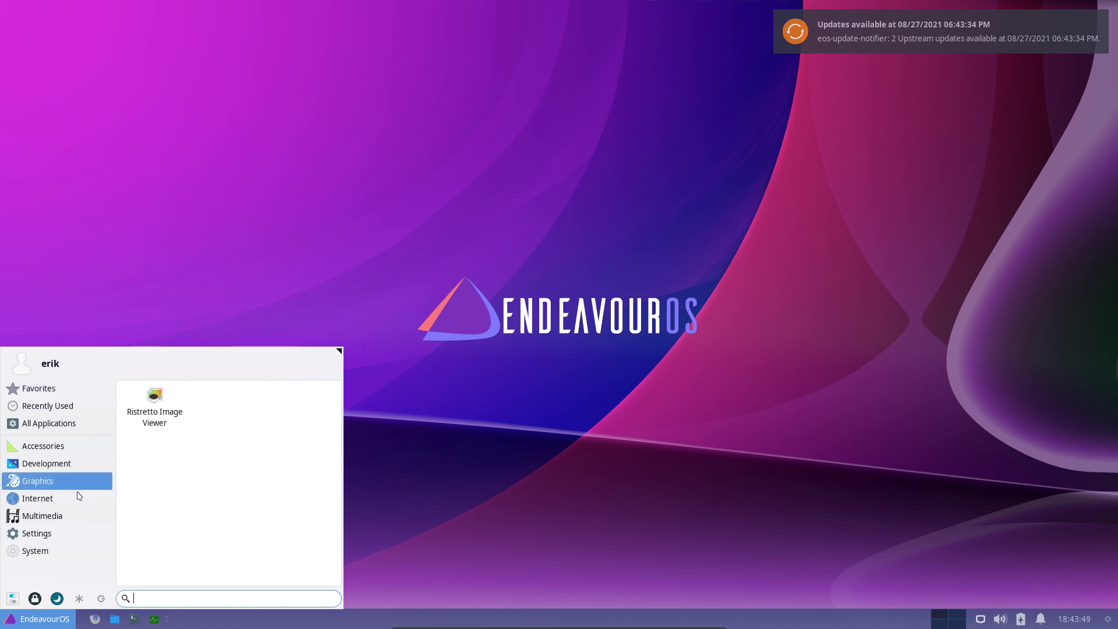
Browse the Internet, Multimedia, Settings and System categories, scrolling through their application lists
{"action": "left_click", "coordinate": [70, 498]}
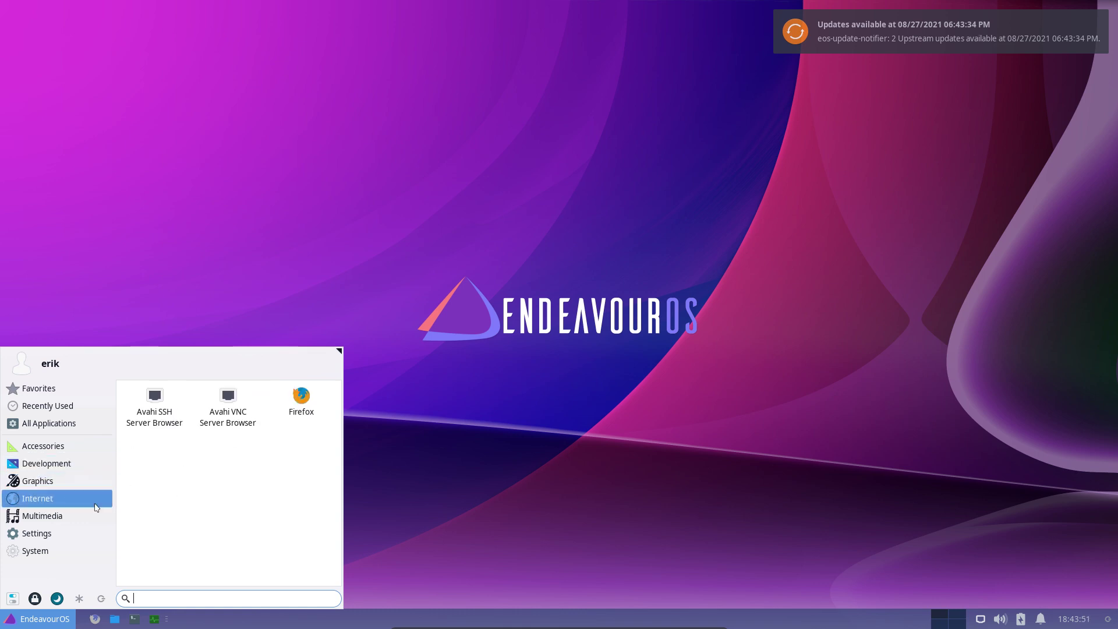
{"action": "left_click", "coordinate": [69, 513]}
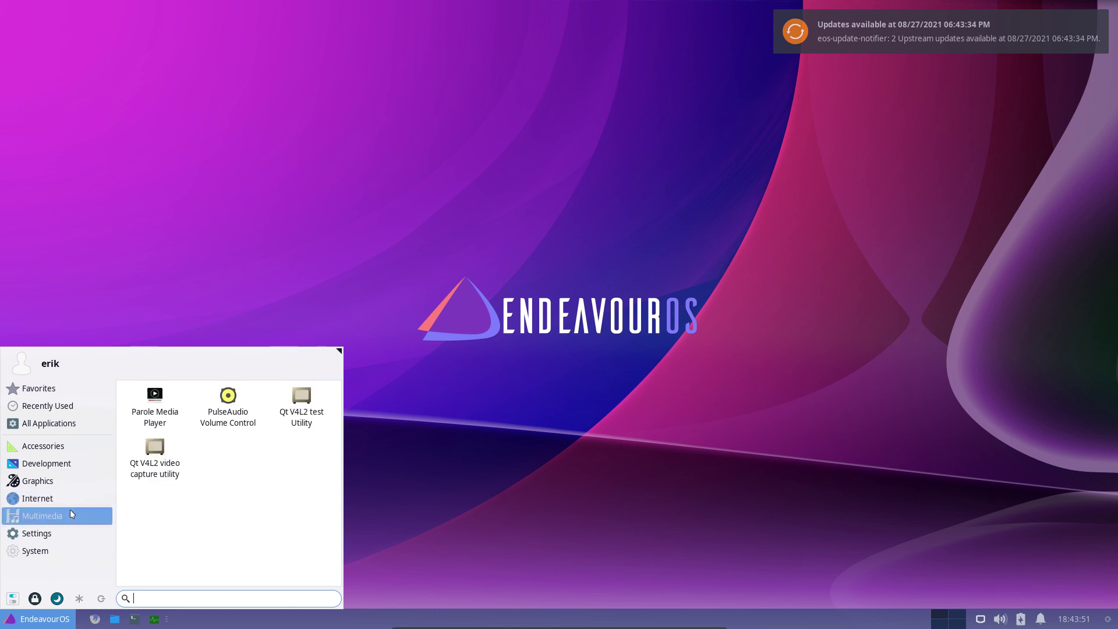
{"action": "left_click", "coordinate": [47, 534]}
{"action": "scroll", "coordinate": [208, 511], "scroll_direction": "down", "scroll_amount": 5}
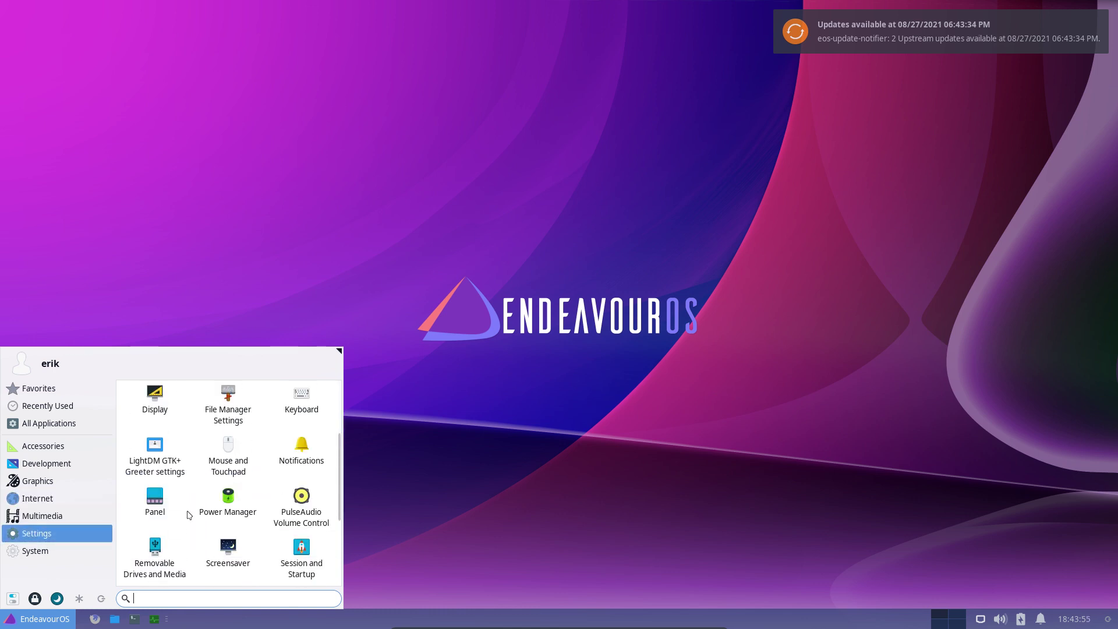
{"action": "scroll", "coordinate": [188, 514], "scroll_direction": "down", "scroll_amount": 3}
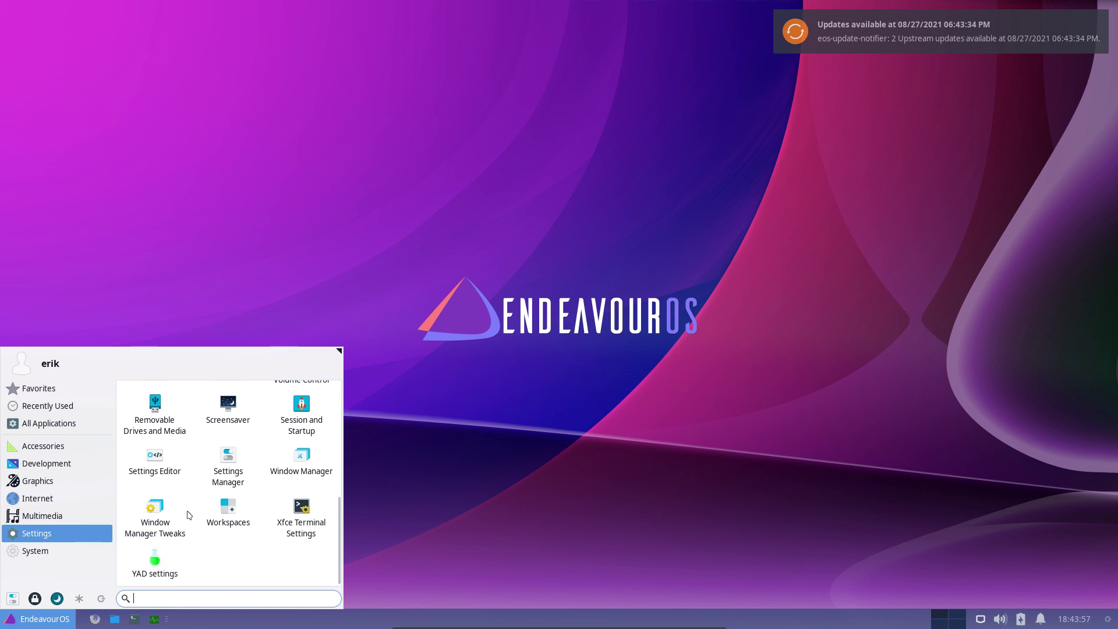
{"action": "scroll", "coordinate": [189, 515], "scroll_direction": "up", "scroll_amount": 5}
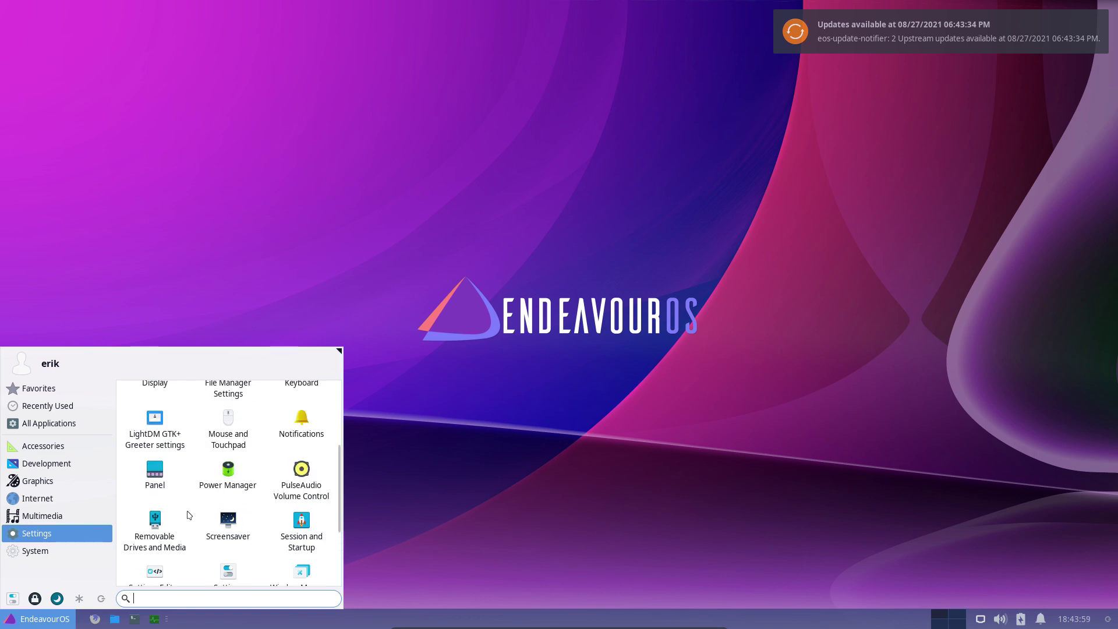
{"action": "scroll", "coordinate": [188, 514], "scroll_direction": "up", "scroll_amount": 1}
{"action": "scroll", "coordinate": [189, 515], "scroll_direction": "down", "scroll_amount": 5}
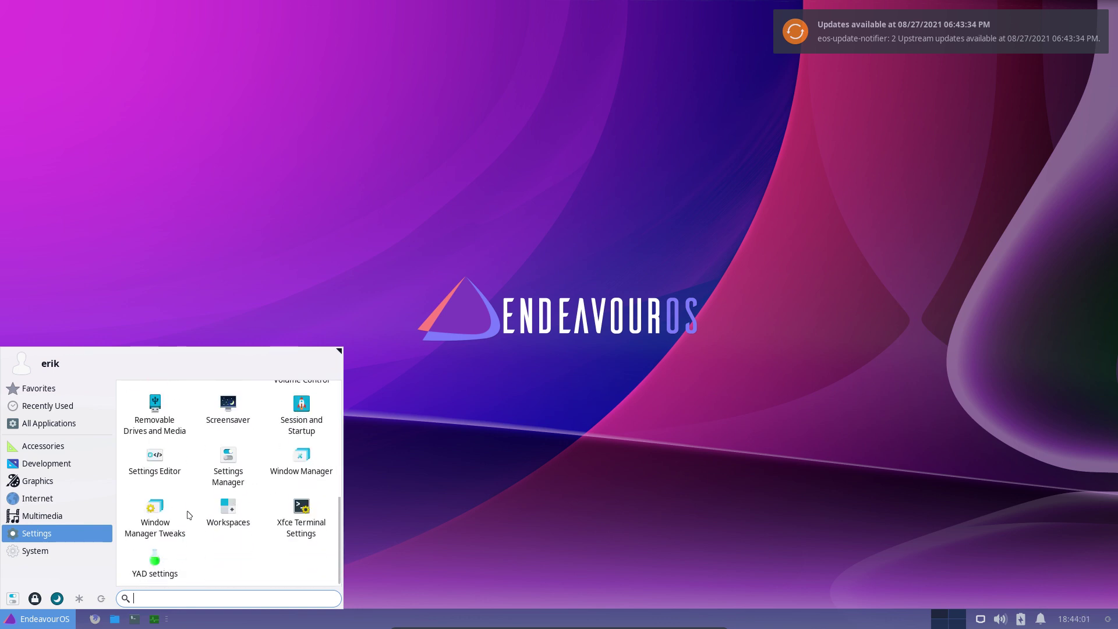
{"action": "left_click", "coordinate": [69, 545]}
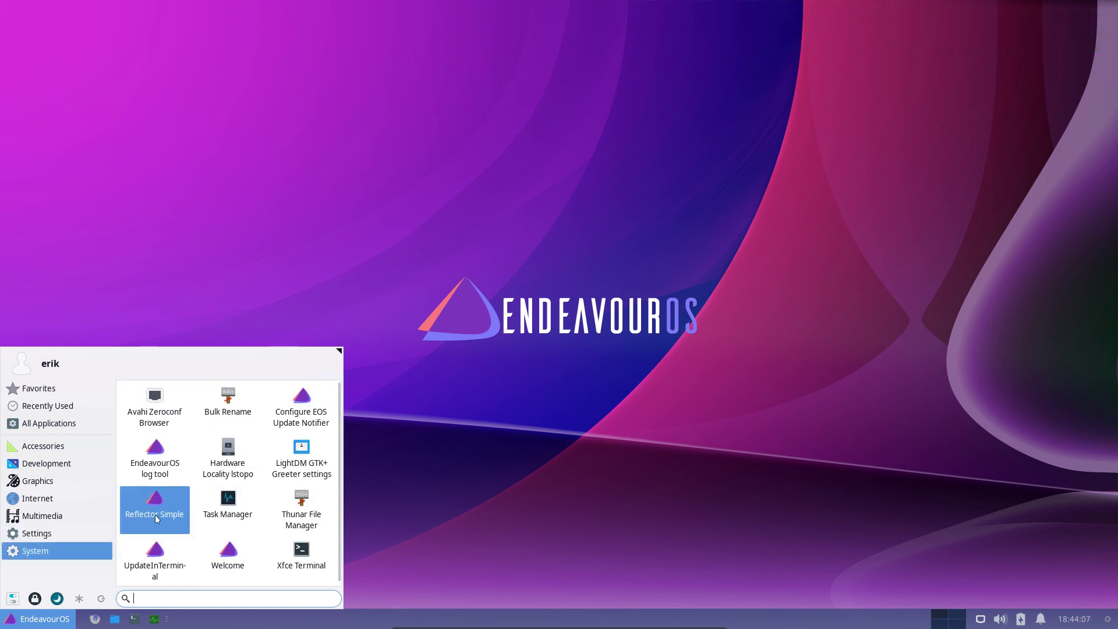
{"action": "scroll", "coordinate": [239, 558], "scroll_direction": "down", "scroll_amount": 1}
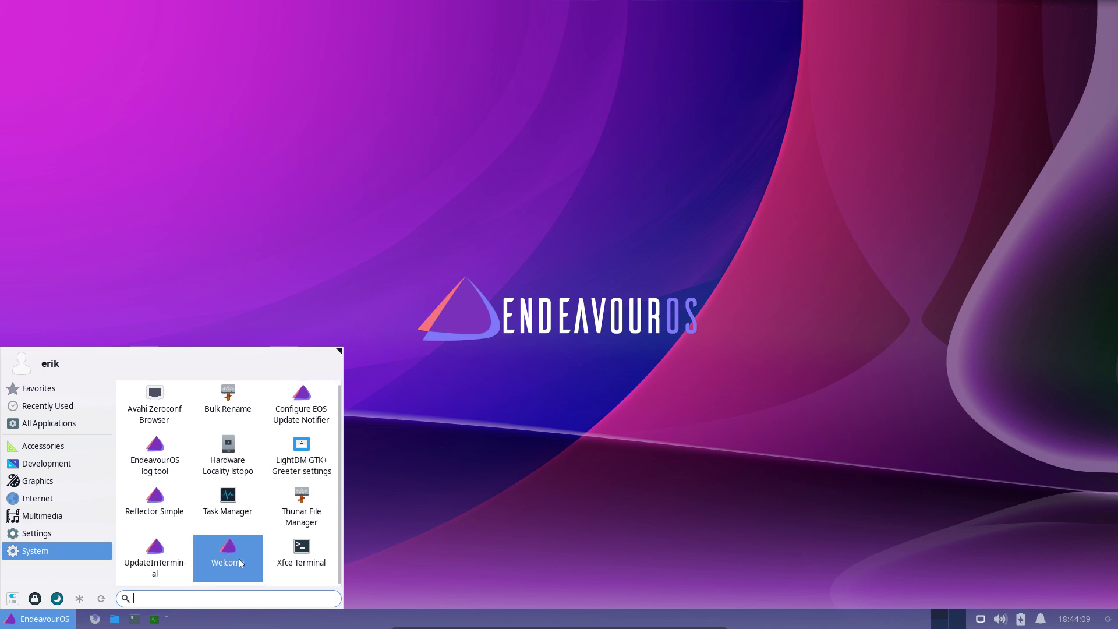
Run UpdateInTerminal with the root password, accept the libssh and libx86emu upgrades, then close the terminal
{"action": "left_click", "coordinate": [153, 549]}
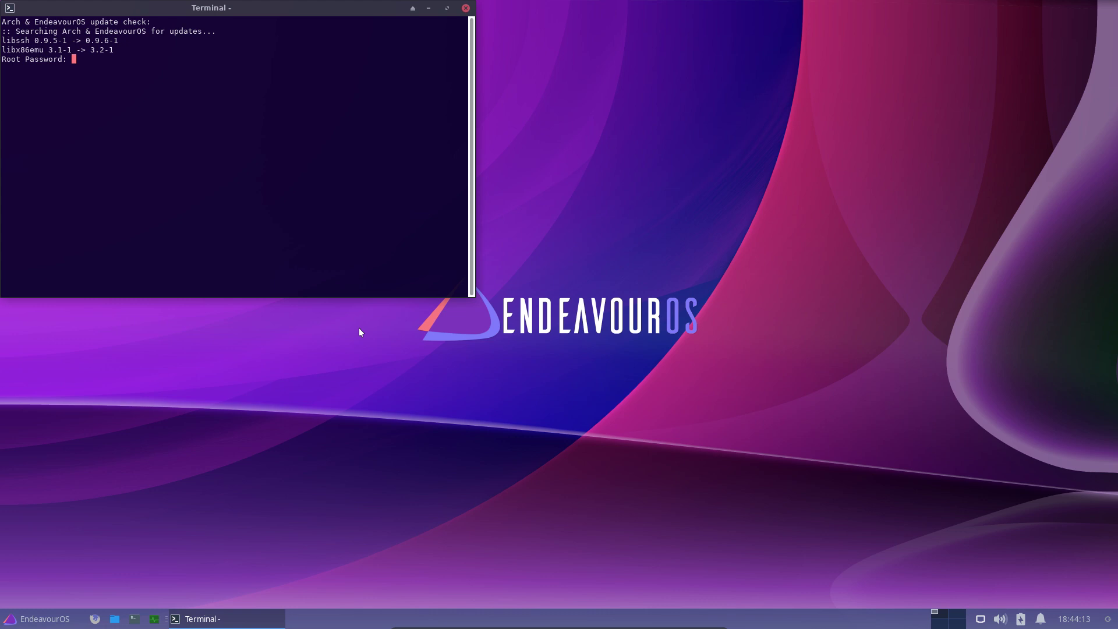
{"action": "key", "text": "Return"}
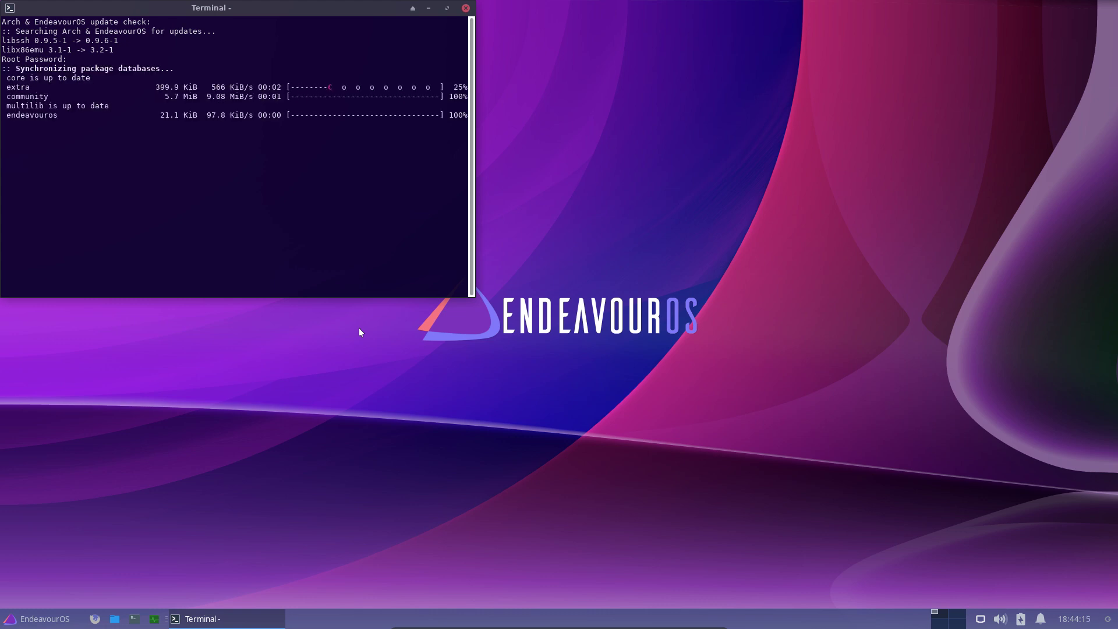
{"action": "left_click_drag", "start_coordinate": [259, 3], "coordinate": [639, 124]}
{"action": "key", "text": "Return"}
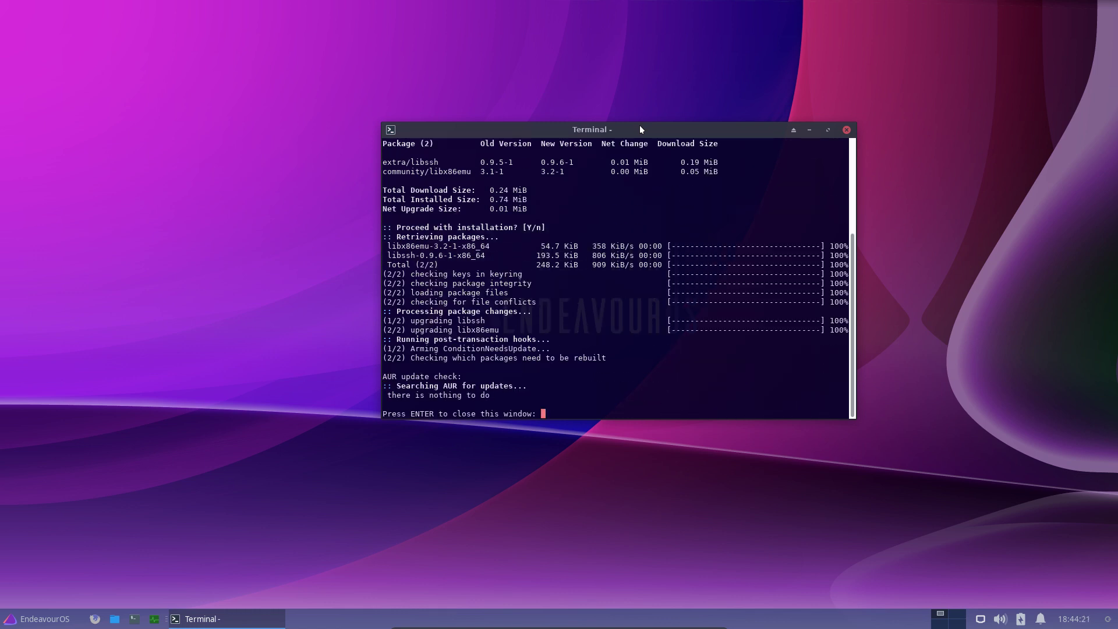
{"action": "key", "text": "Return"}
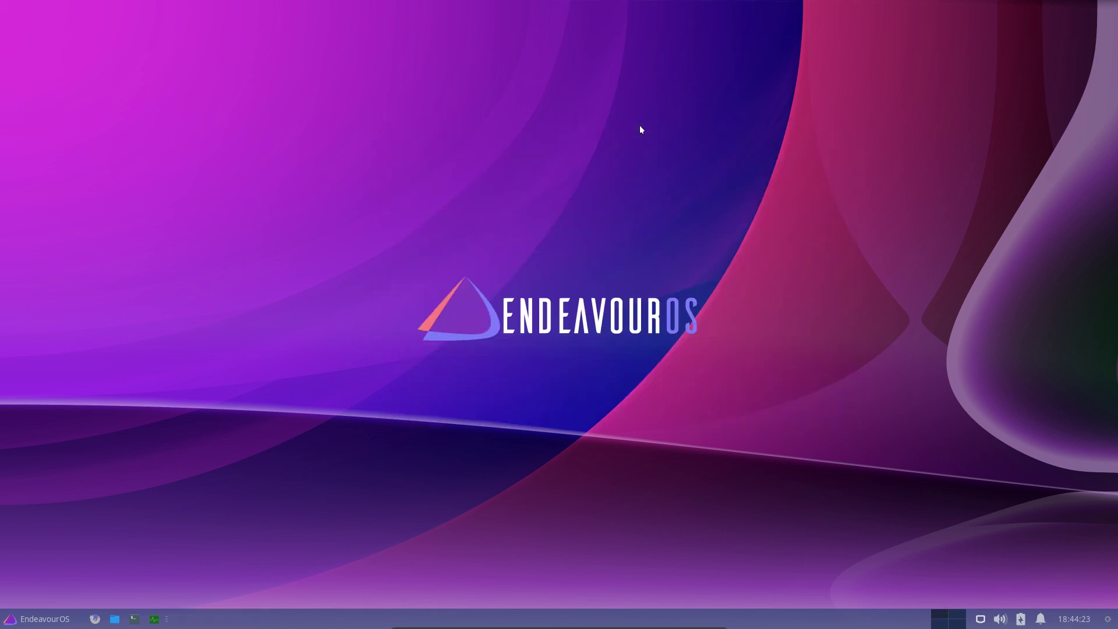